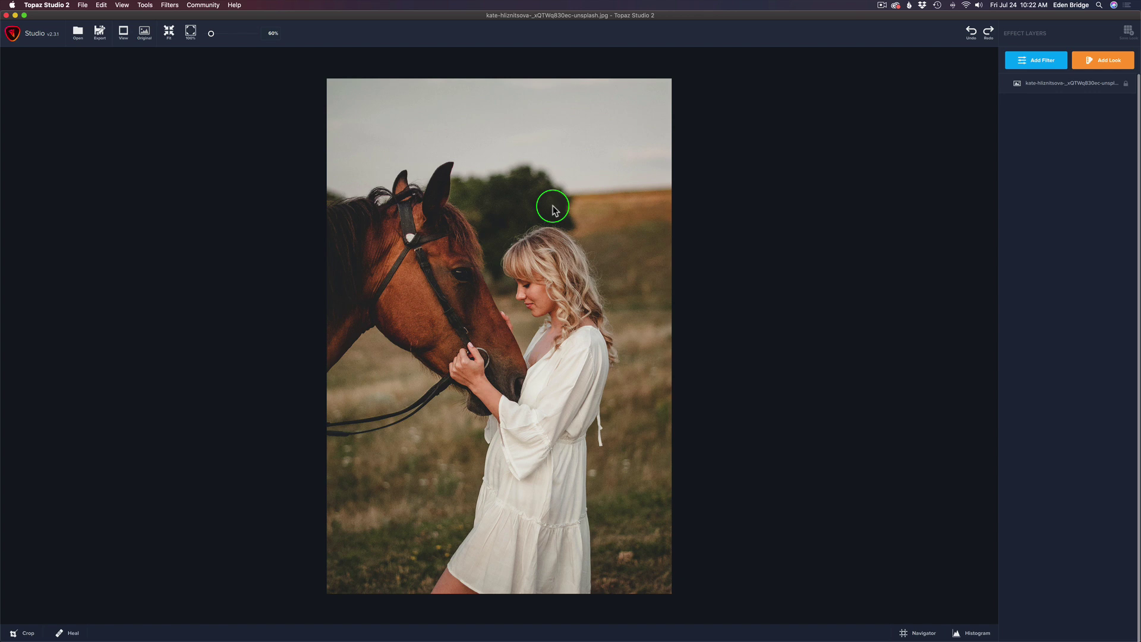
Apply an AI Clear filter to the photo with Remove Noise set to High
scroll(552, 210, "up", 5)
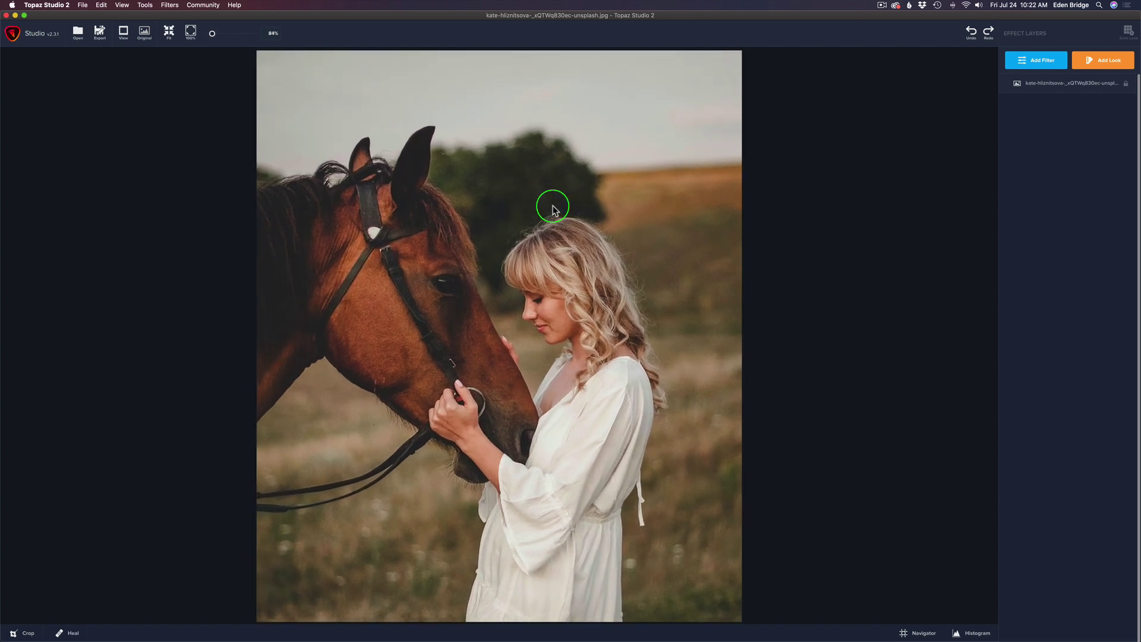
scroll(552, 209, "up", 4)
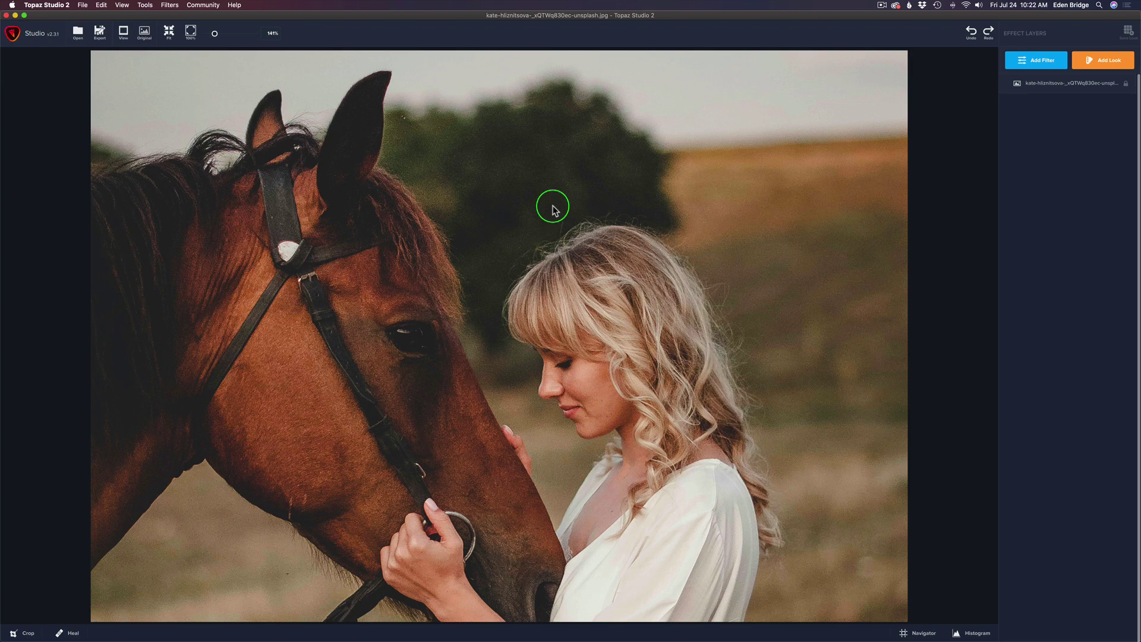
scroll(552, 209, "up", 2)
scroll(552, 210, "down", 1)
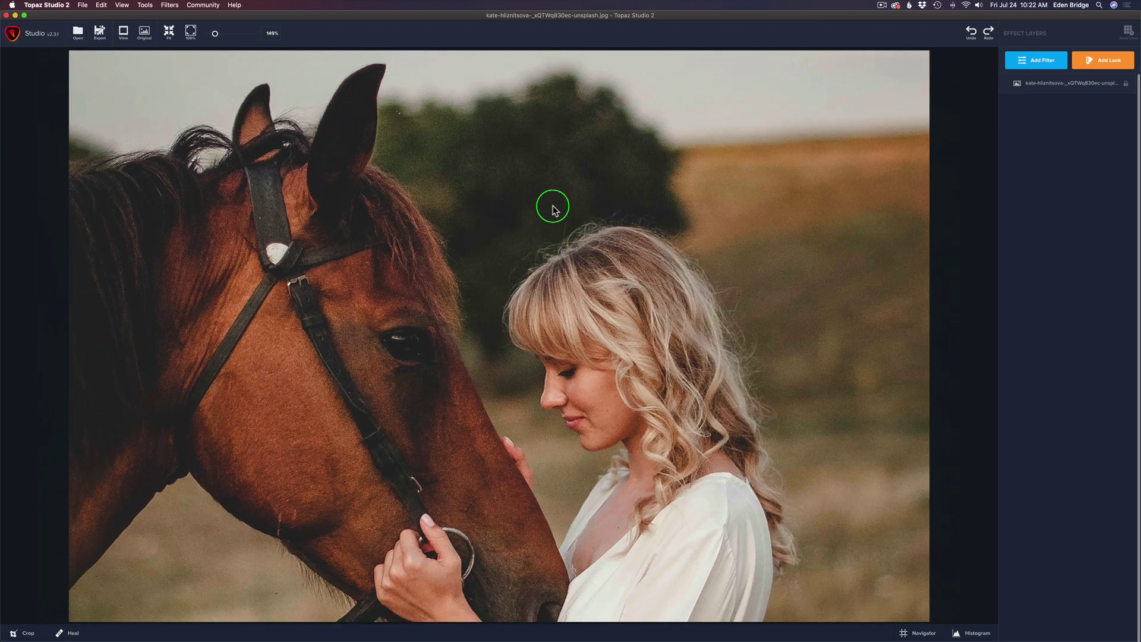
left_click(1045, 59)
left_click(1033, 128)
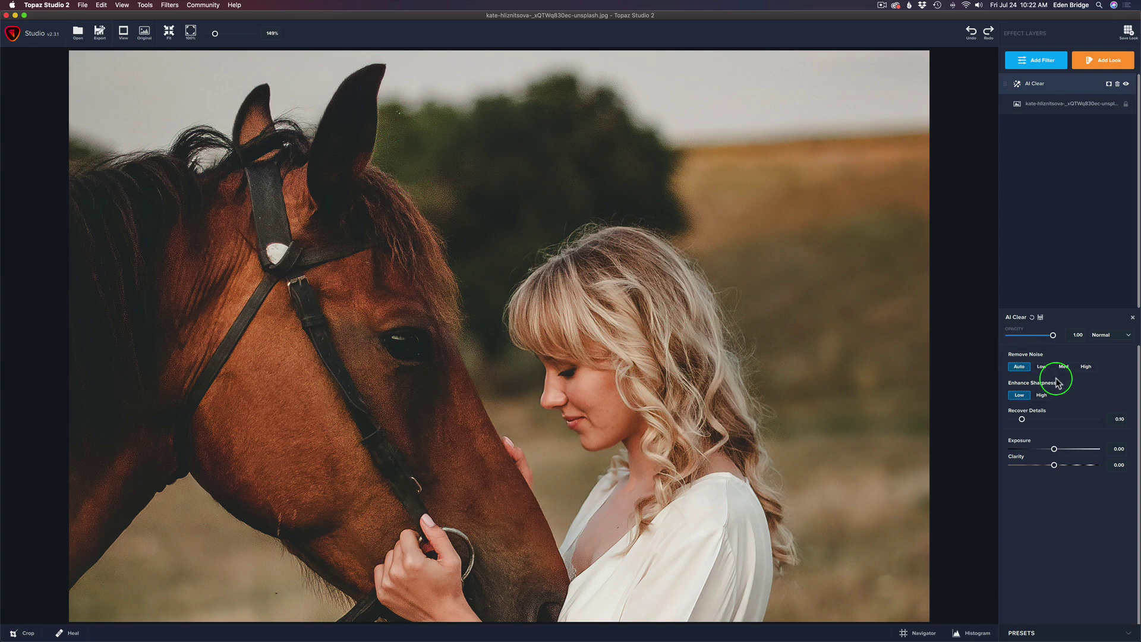
left_click(1085, 367)
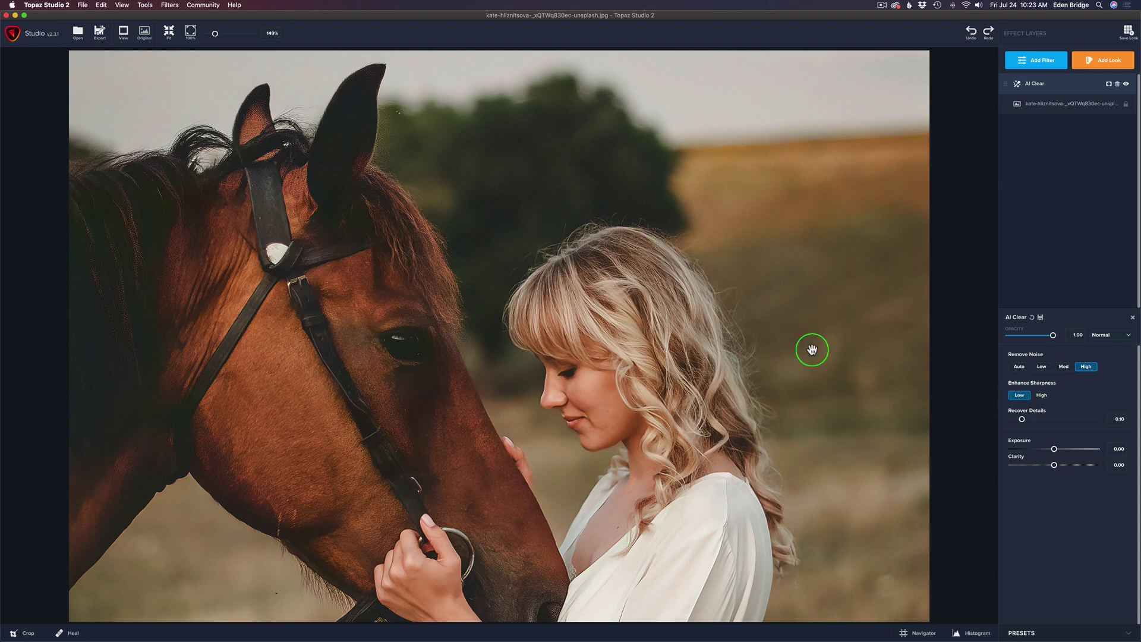
key("super+0")
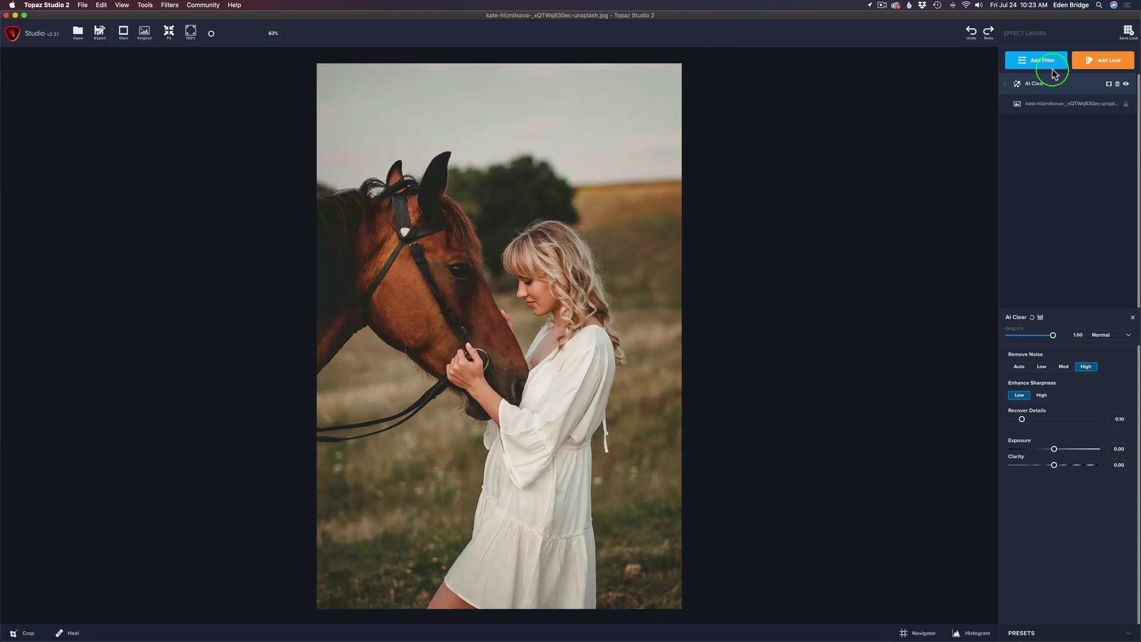
Add a Precision Detail filter with Overall Large Detail -0.73, Overall Medium Detail -0.43 and Overall Small Detail -0.39
left_click(1050, 61)
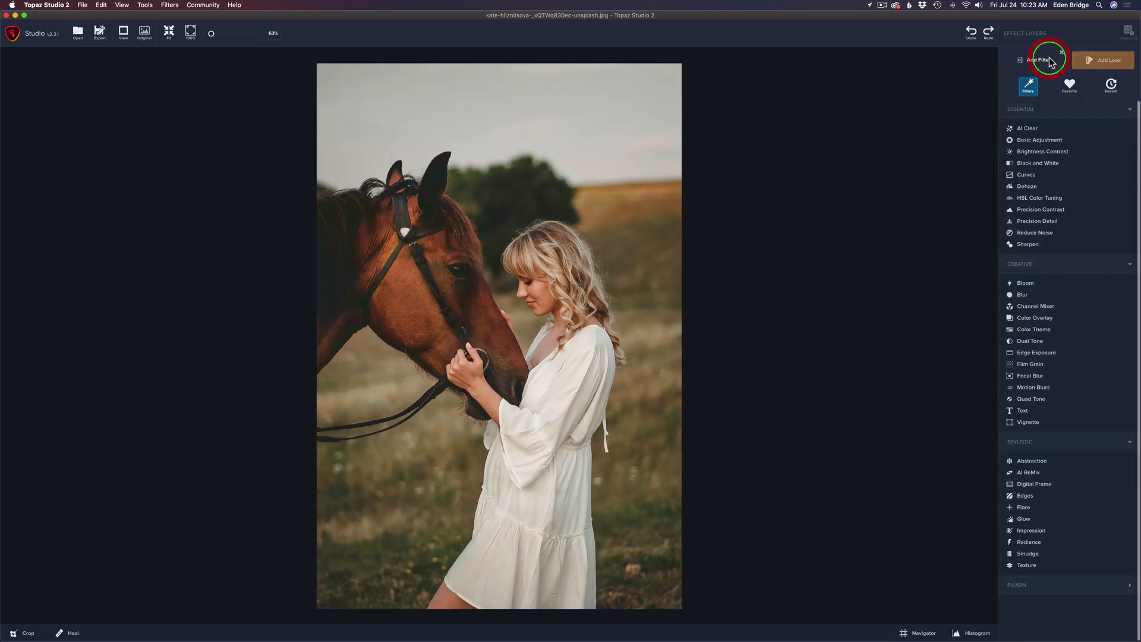
left_click(1046, 222)
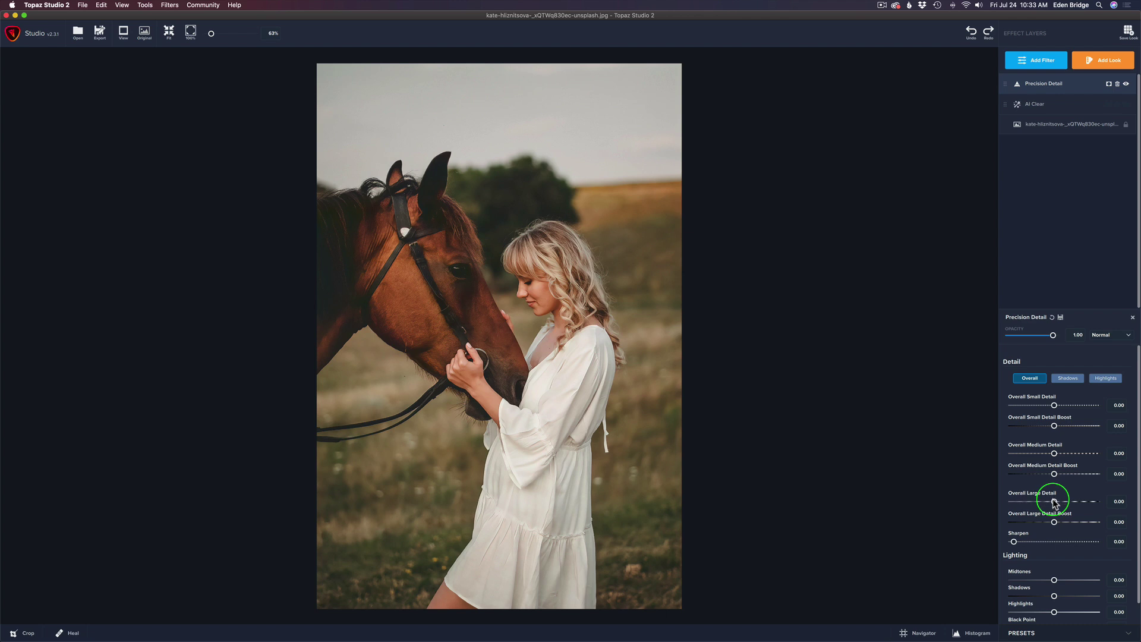
left_click_drag(1053, 501, 1025, 501)
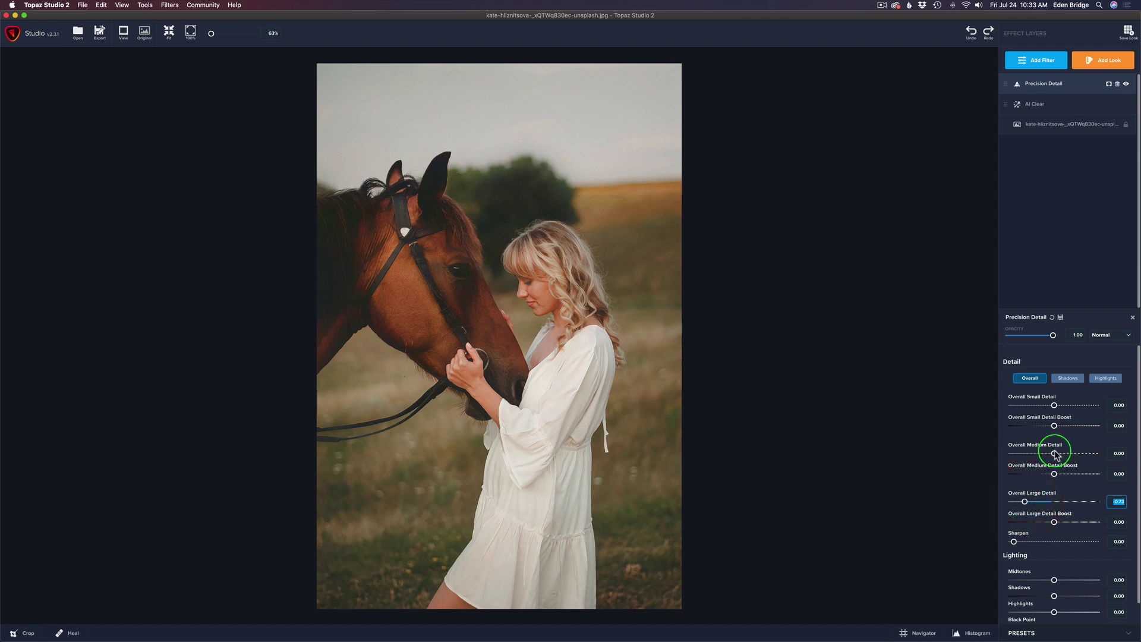
left_click_drag(1054, 453, 1037, 454)
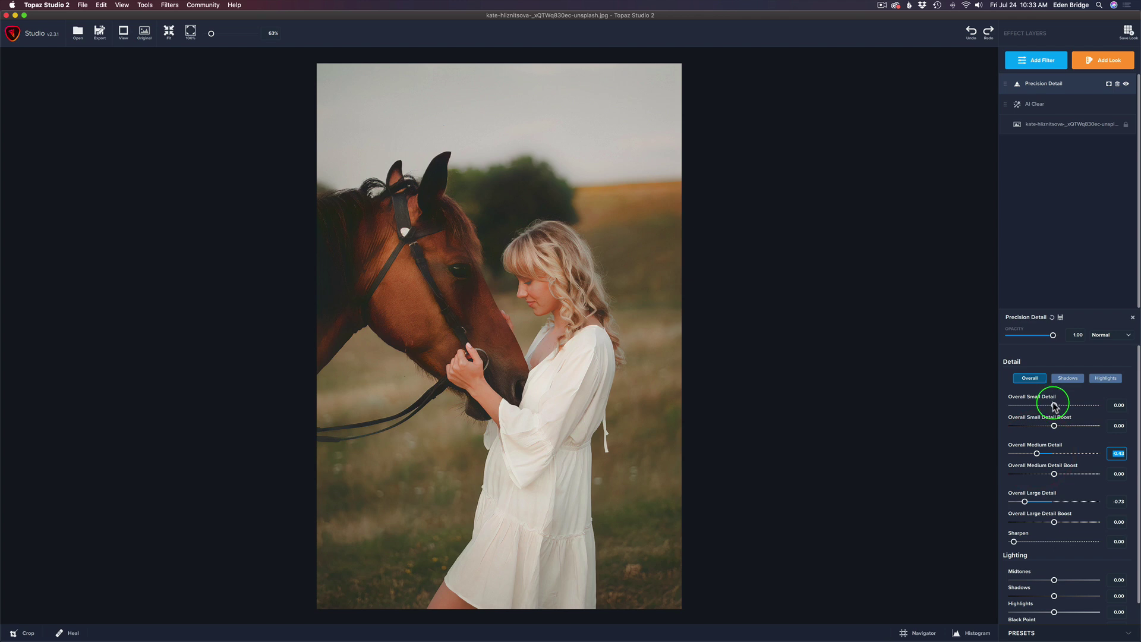
left_click_drag(1054, 406, 1039, 407)
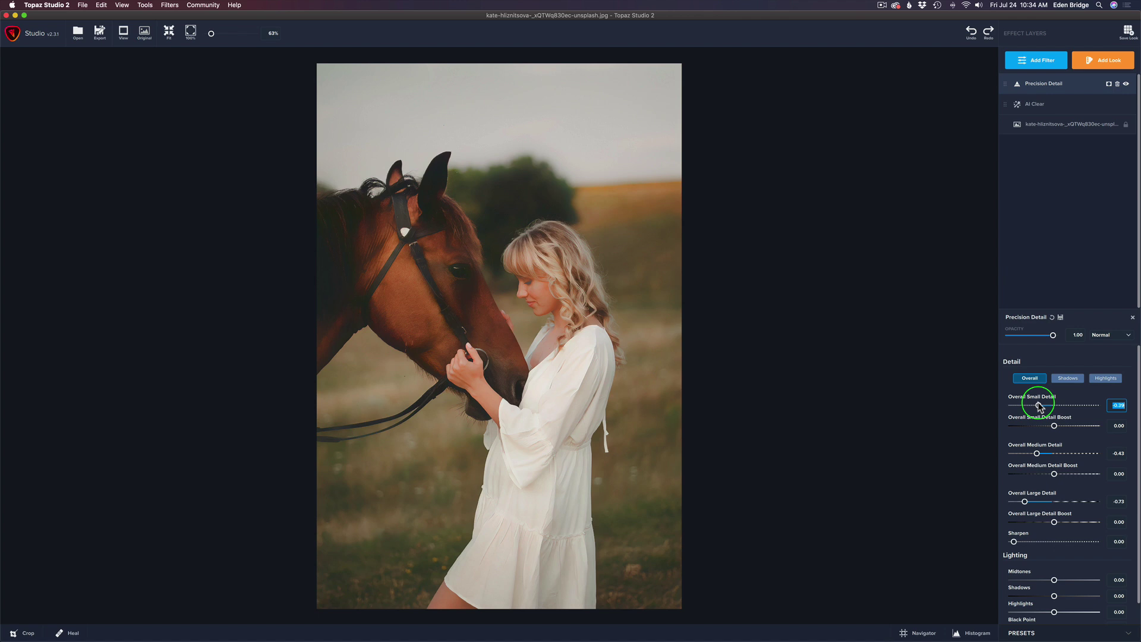
Mask the Precision Detail effect off the woman and horse using a black brush with radius 0.38 and softness 0.29
left_click(1109, 86)
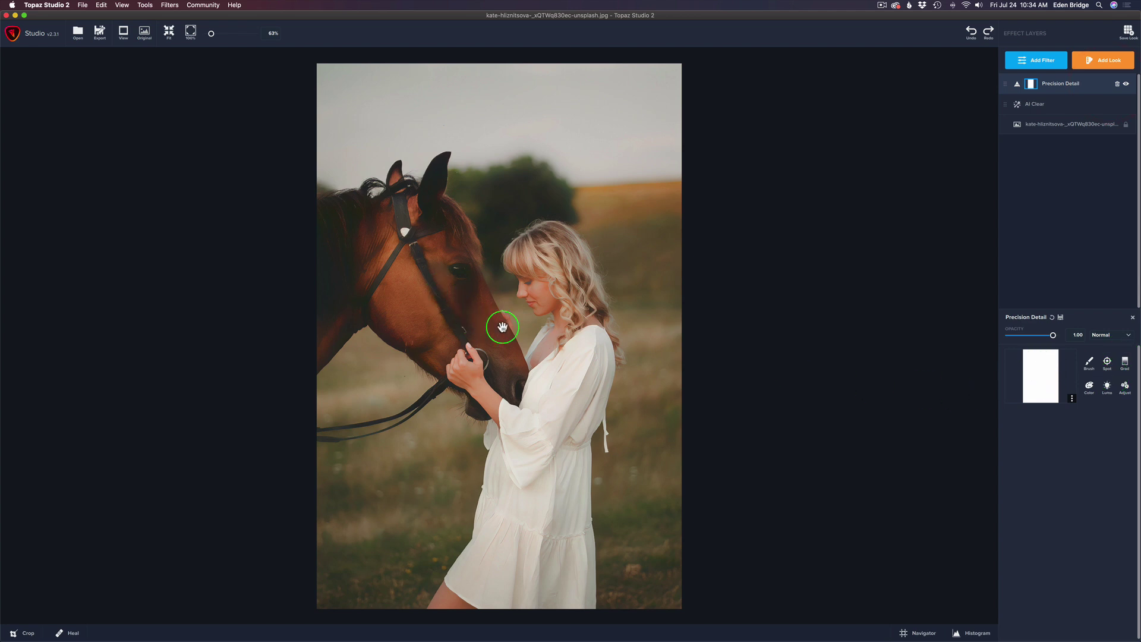
left_click(1090, 362)
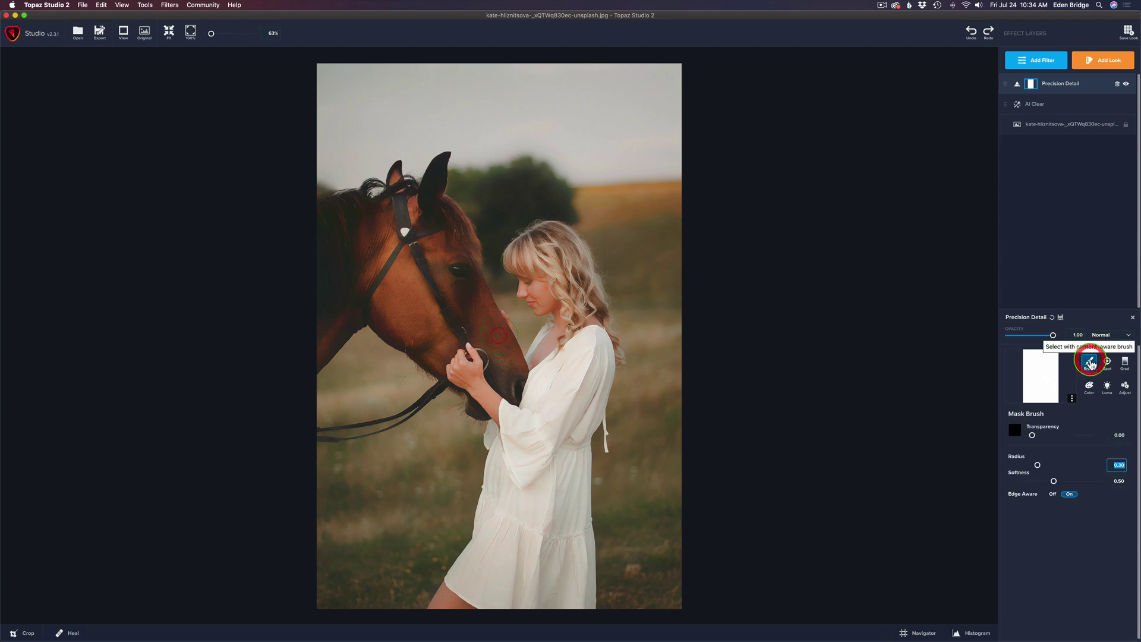
left_click(1033, 437)
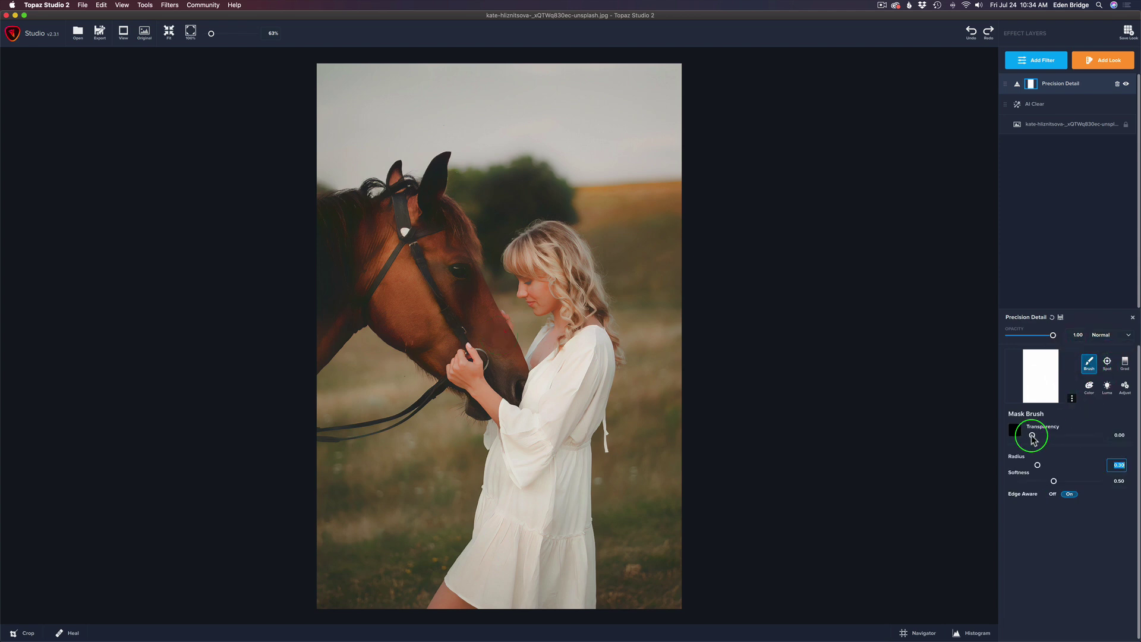
left_click_drag(1036, 464, 1038, 483)
left_click(1053, 480)
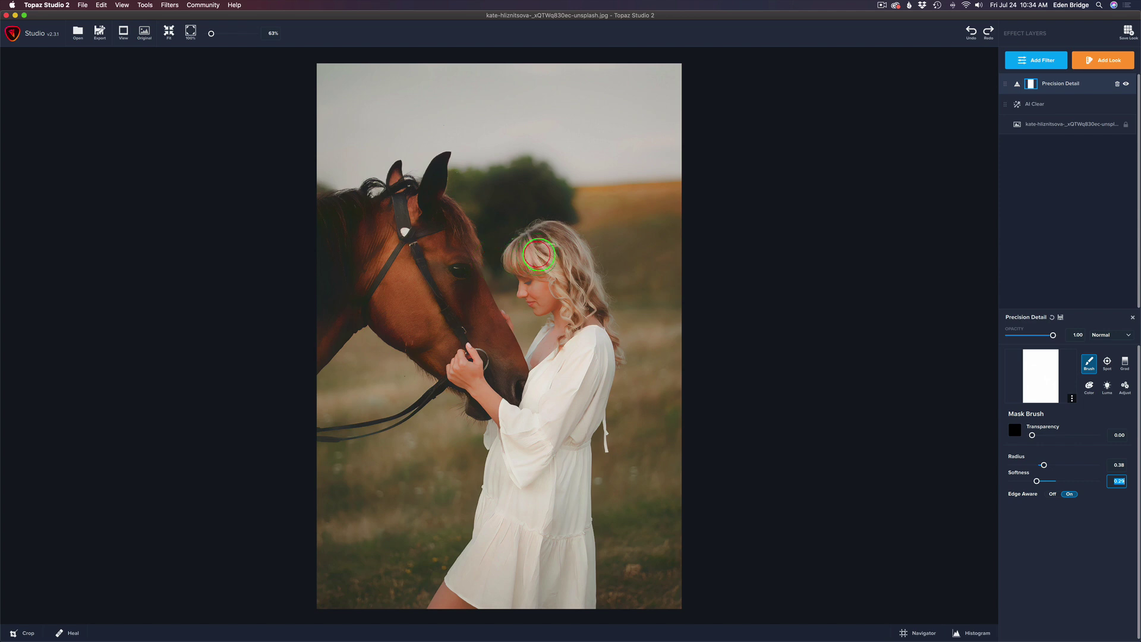
mouse_move(543, 243)
left_mouse_down()
mouse_move(542, 288)
mouse_move(548, 243)
mouse_move(564, 262)
mouse_move(578, 312)
mouse_move(548, 353)
mouse_move(582, 336)
mouse_move(586, 359)
mouse_move(568, 404)
mouse_move(554, 385)
mouse_move(538, 408)
mouse_move(521, 404)
mouse_move(491, 521)
mouse_move(454, 603)
mouse_move(497, 569)
mouse_move(513, 589)
mouse_move(497, 599)
mouse_move(561, 618)
mouse_move(572, 596)
mouse_move(559, 479)
mouse_move(575, 568)
mouse_move(563, 438)
mouse_move(566, 488)
mouse_move(592, 359)
mouse_move(533, 499)
mouse_move(525, 556)
mouse_move(539, 550)
mouse_move(489, 354)
mouse_move(507, 385)
mouse_move(502, 359)
mouse_move(435, 220)
mouse_move(411, 209)
mouse_move(339, 218)
mouse_move(308, 257)
mouse_move(420, 229)
mouse_move(336, 280)
mouse_move(313, 341)
mouse_move(365, 289)
mouse_move(389, 288)
mouse_move(408, 321)
mouse_move(478, 357)
mouse_move(436, 273)
mouse_move(399, 249)
left_mouse_up()
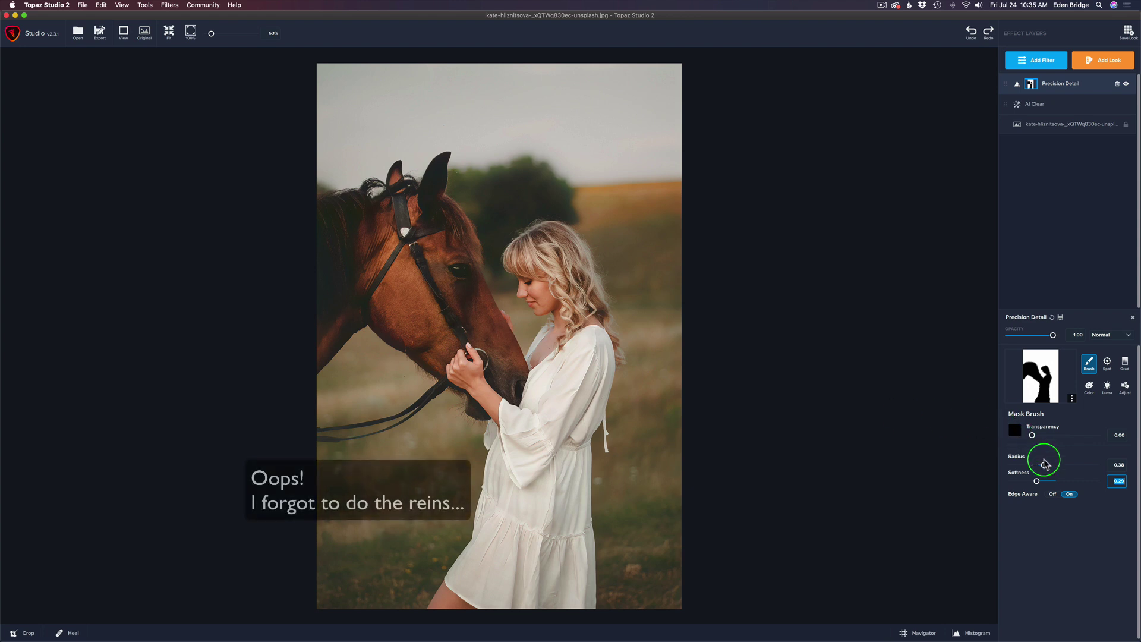
Refine the mask around the horse's ears and mane with brush radius 0.11, and compare the image without and with the layer
left_click_drag(1042, 465, 1021, 465)
mouse_move(438, 162)
left_mouse_down()
mouse_move(433, 199)
mouse_move(439, 171)
mouse_move(436, 183)
mouse_move(396, 169)
mouse_move(397, 197)
mouse_move(359, 204)
left_mouse_up()
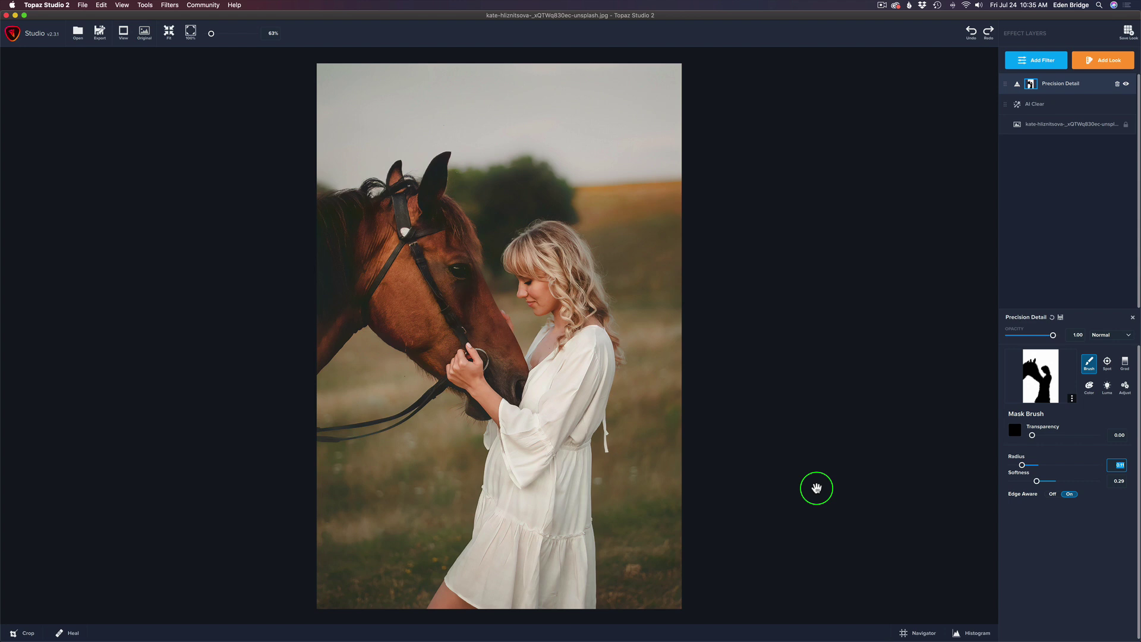
left_click(1126, 85)
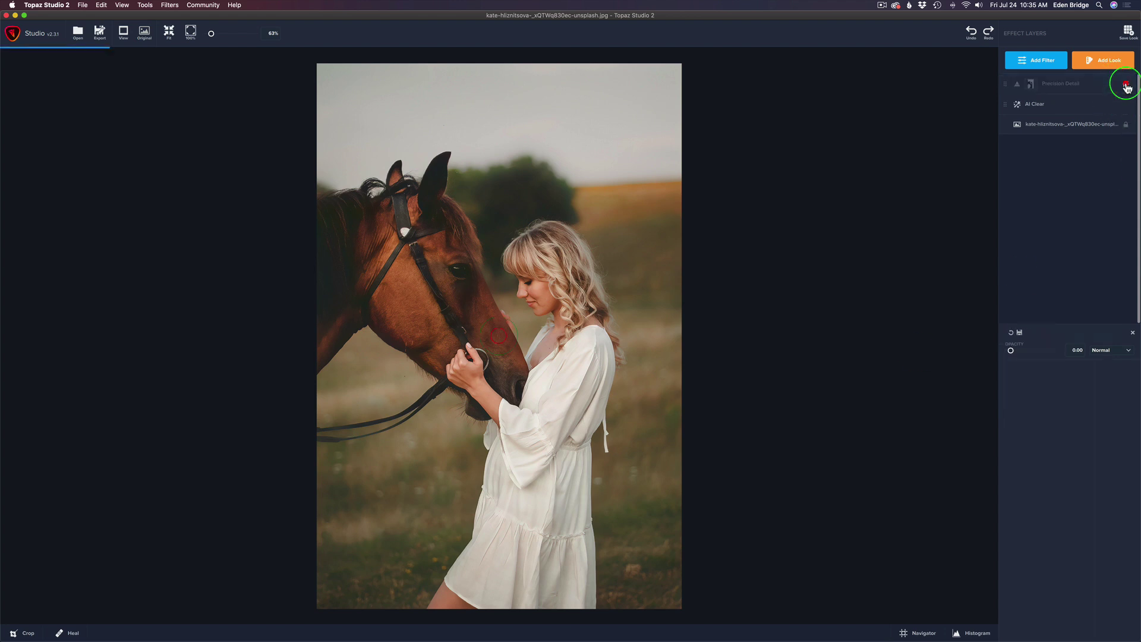
left_click(1126, 85)
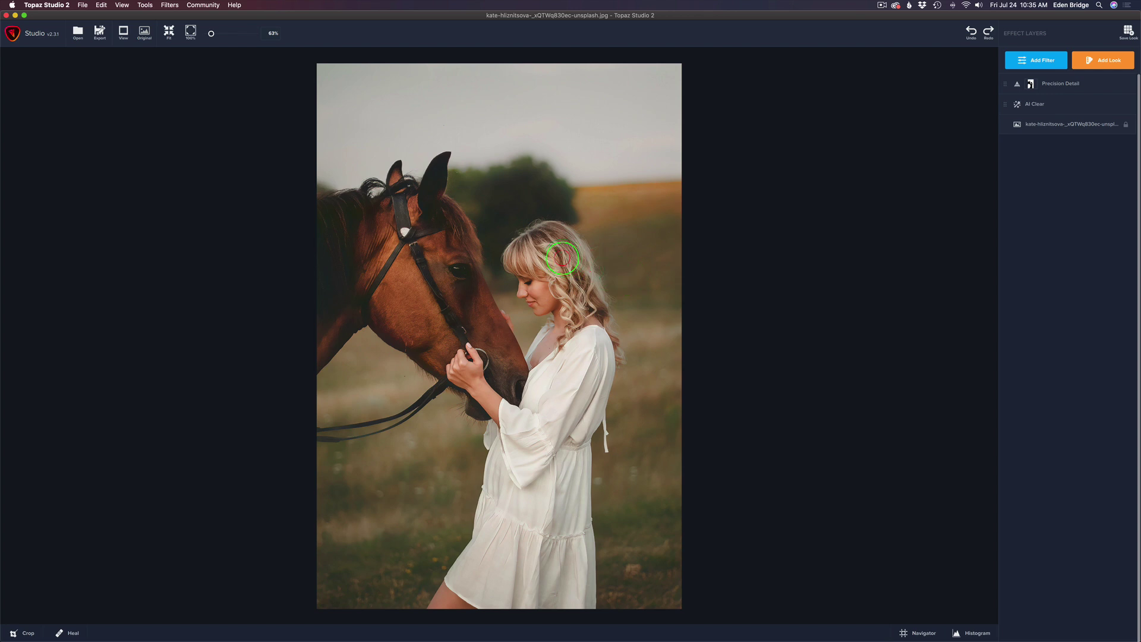
left_click(574, 343)
left_click(536, 434)
left_click(425, 287)
Add a second Precision Detail filter with Overall Small Detail 0.17, Overall Medium Detail 0.25 and Overall Large Detail 0.15
left_click(1040, 59)
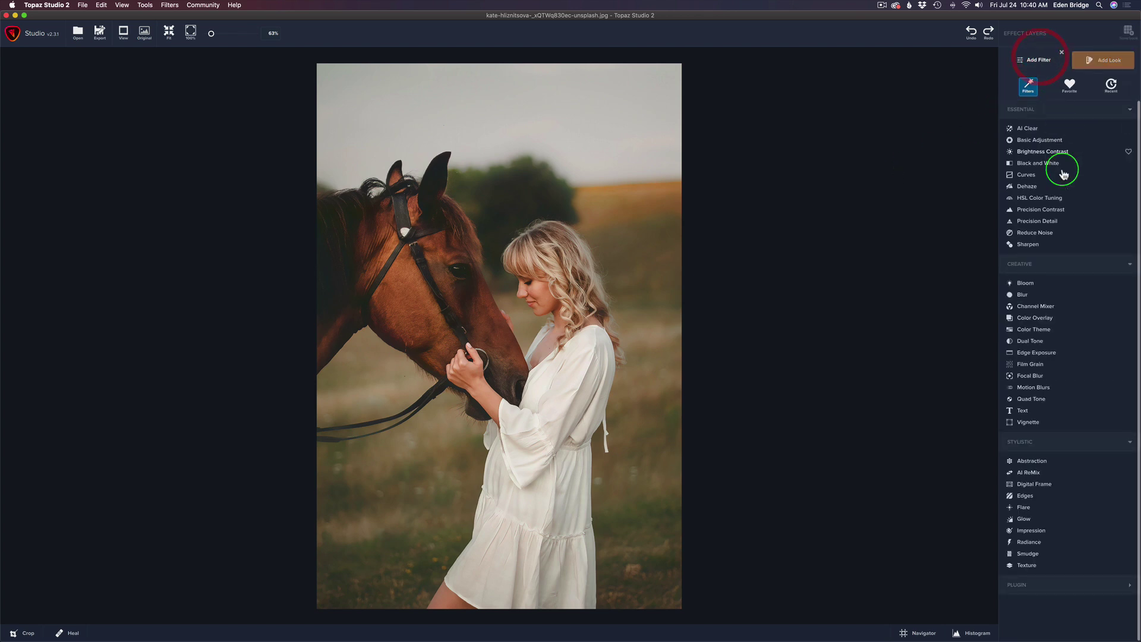
left_click(1055, 223)
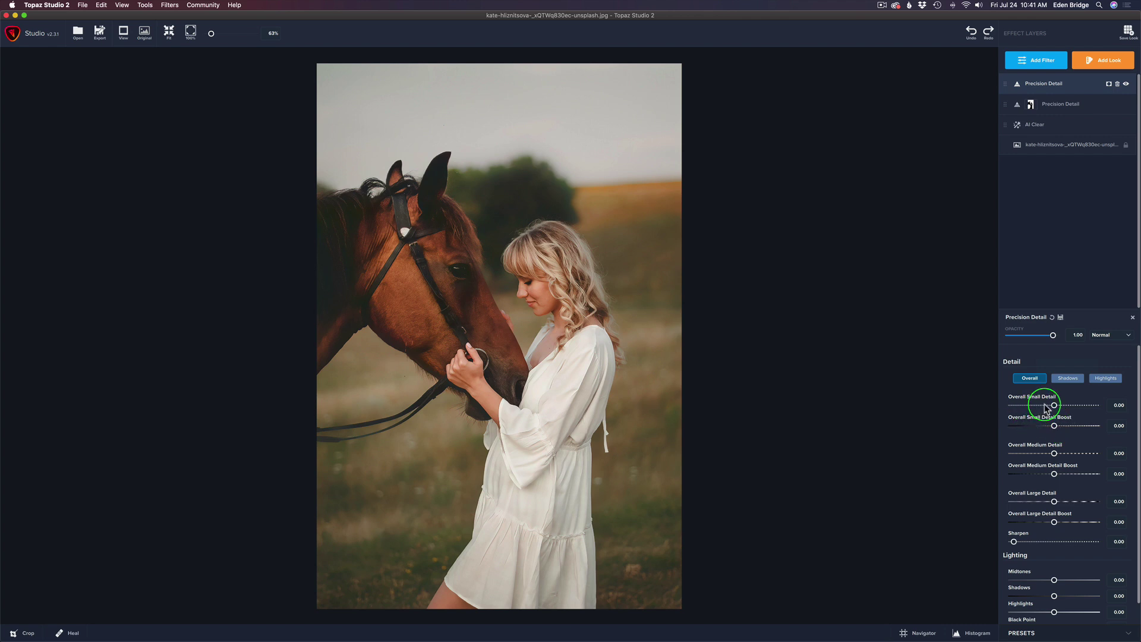
left_click_drag(1037, 405, 1060, 406)
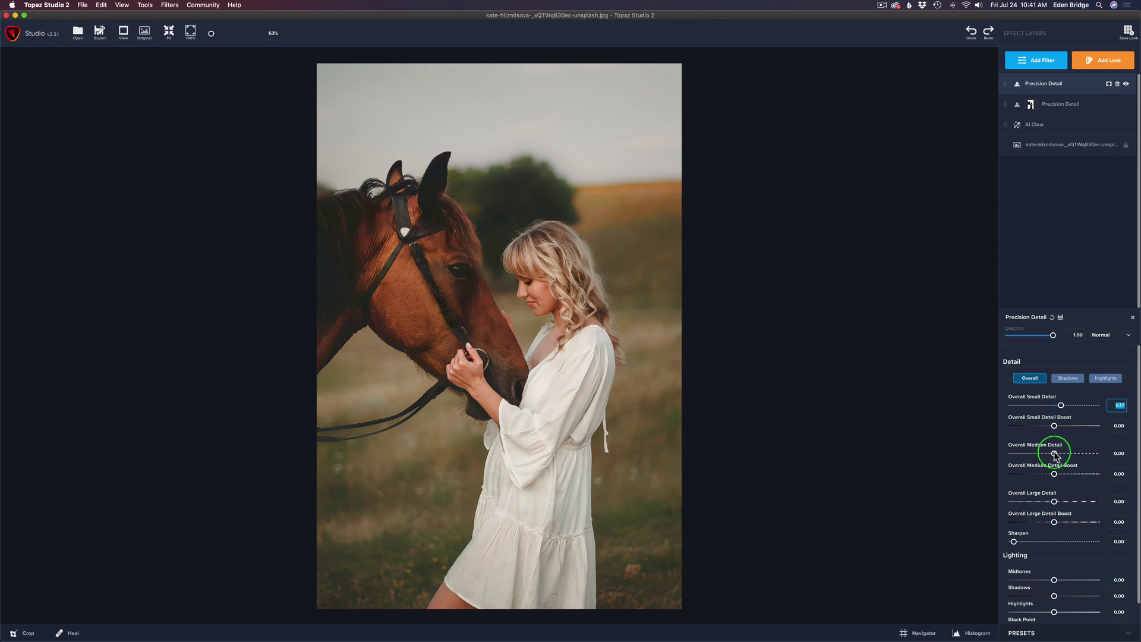
left_click_drag(1055, 455, 1069, 455)
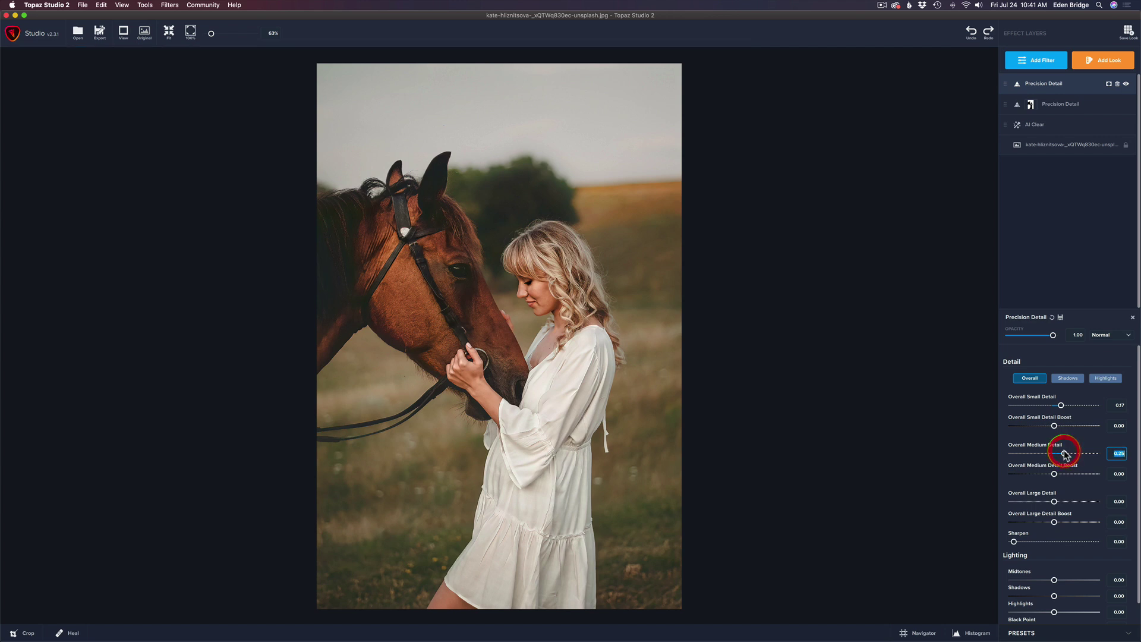
left_click_drag(1054, 502, 1061, 498)
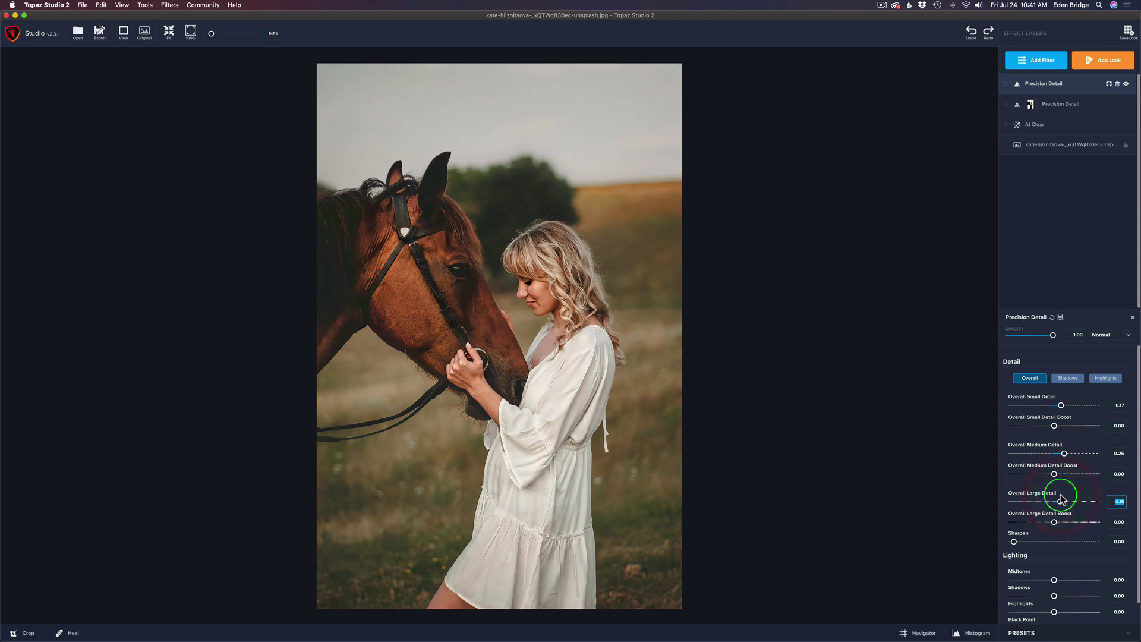
Add a mask to the second Precision Detail layer and invert it to black
left_click(1108, 88)
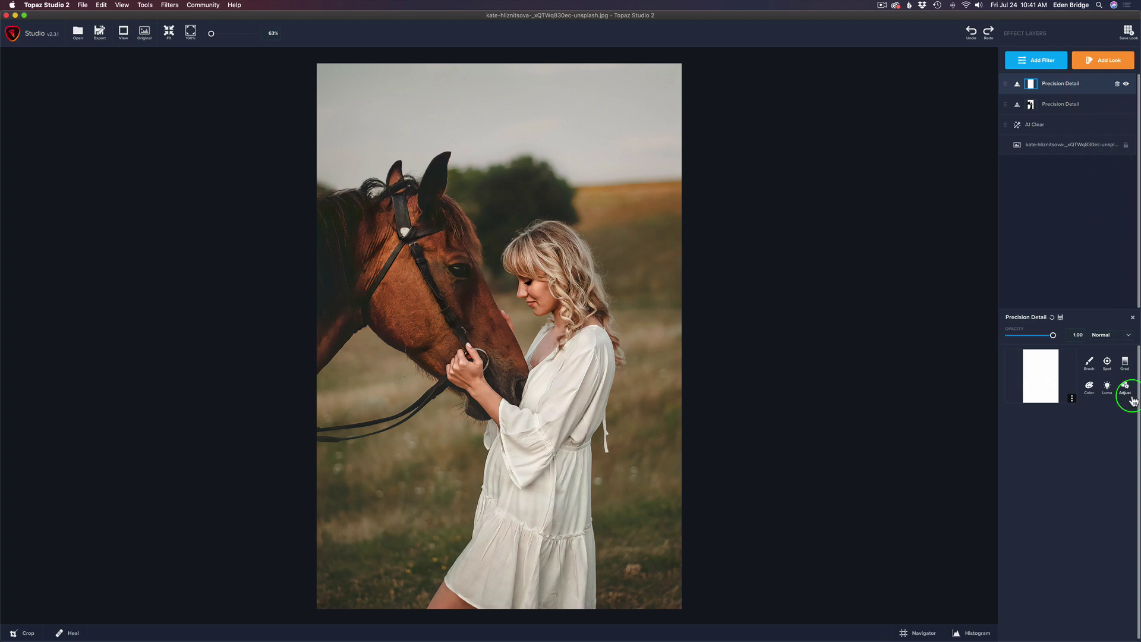
left_click(1089, 364)
left_click(1072, 403)
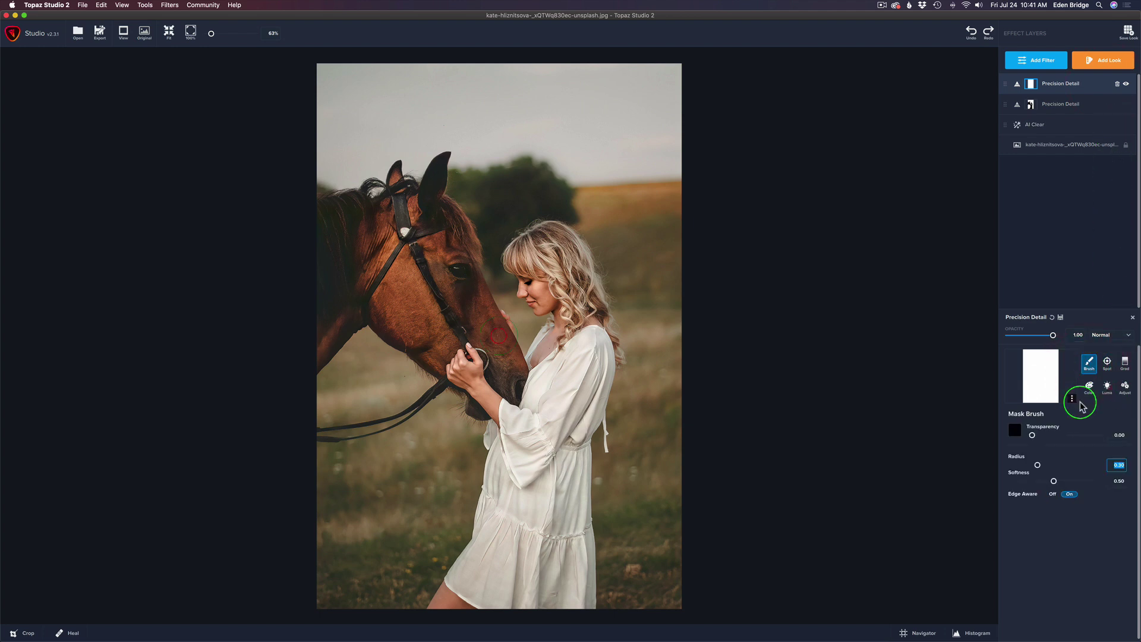
left_click(1072, 400)
left_click(1072, 401)
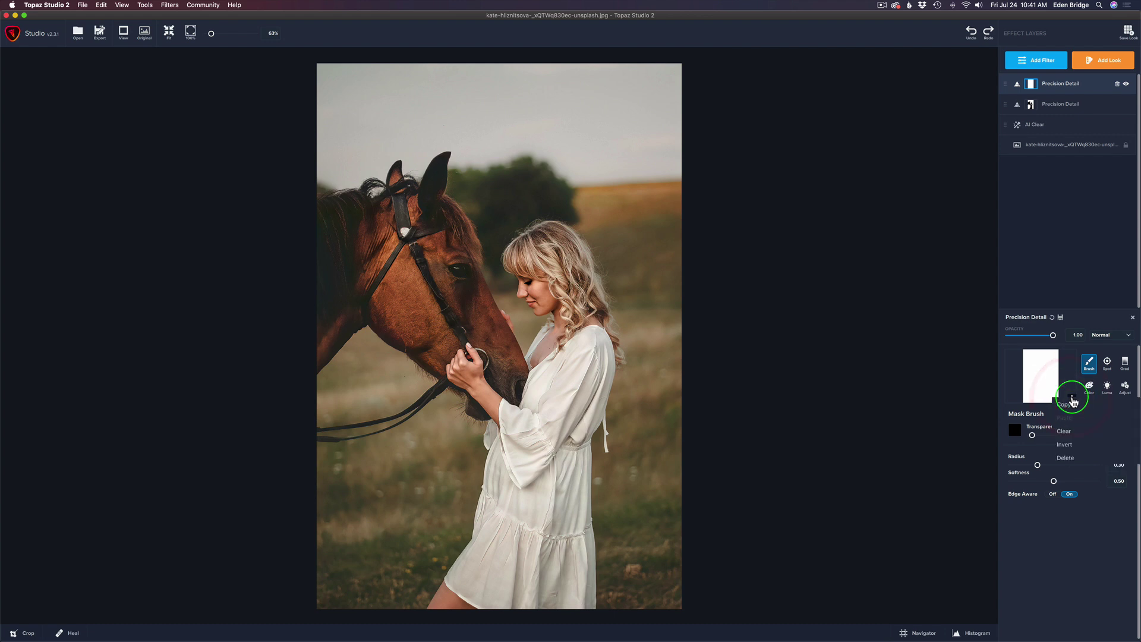
left_click(1066, 444)
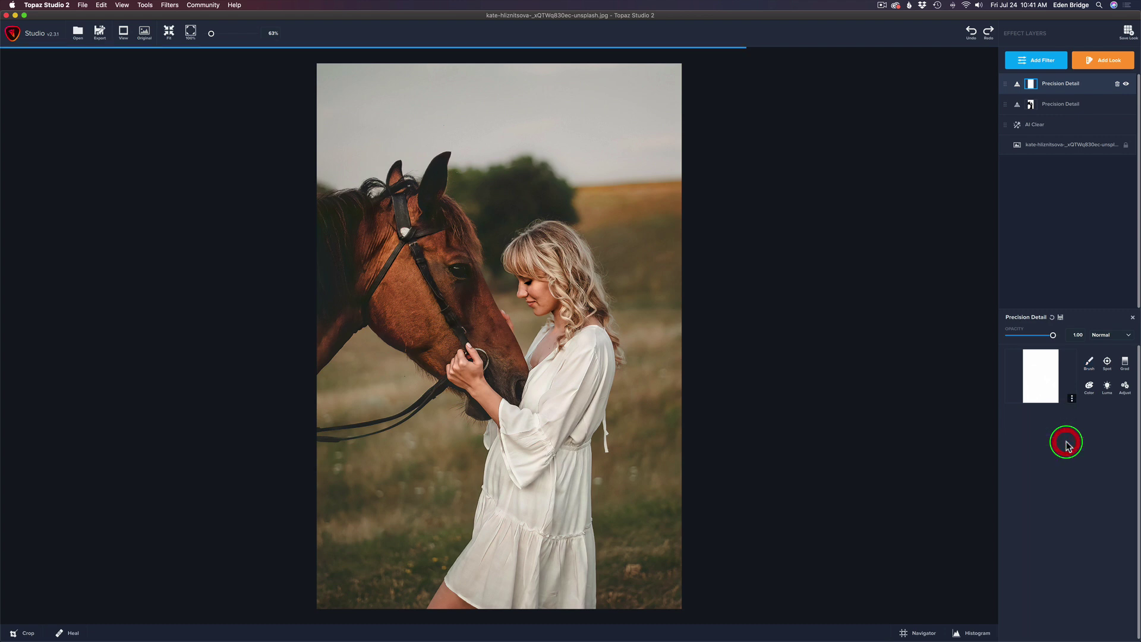
Paint the woman's hair into the mask at brush transparency 0.52 and softness 0.50, using radius 0.30, with radius 0.04 for the strands behind her shoulder
left_click(1088, 363)
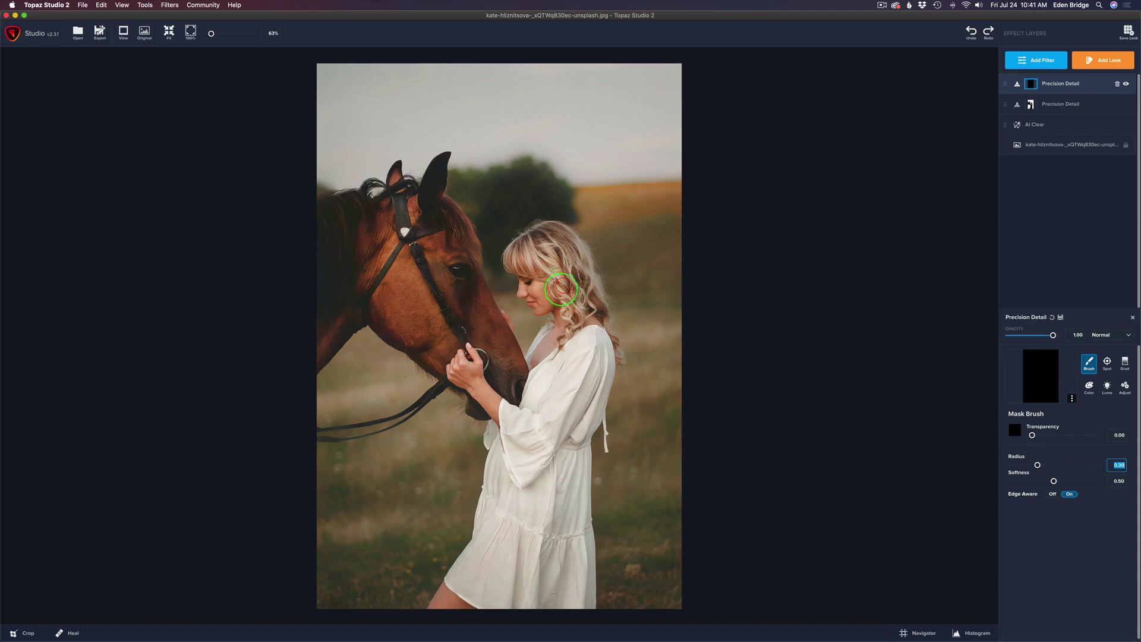
mouse_move(436, 273)
left_mouse_down()
mouse_move(406, 269)
mouse_move(421, 288)
left_mouse_up()
mouse_move(560, 262)
left_mouse_down()
mouse_move(550, 458)
mouse_move(655, 428)
mouse_move(667, 313)
left_mouse_up()
left_click_drag(1032, 435, 1047, 436)
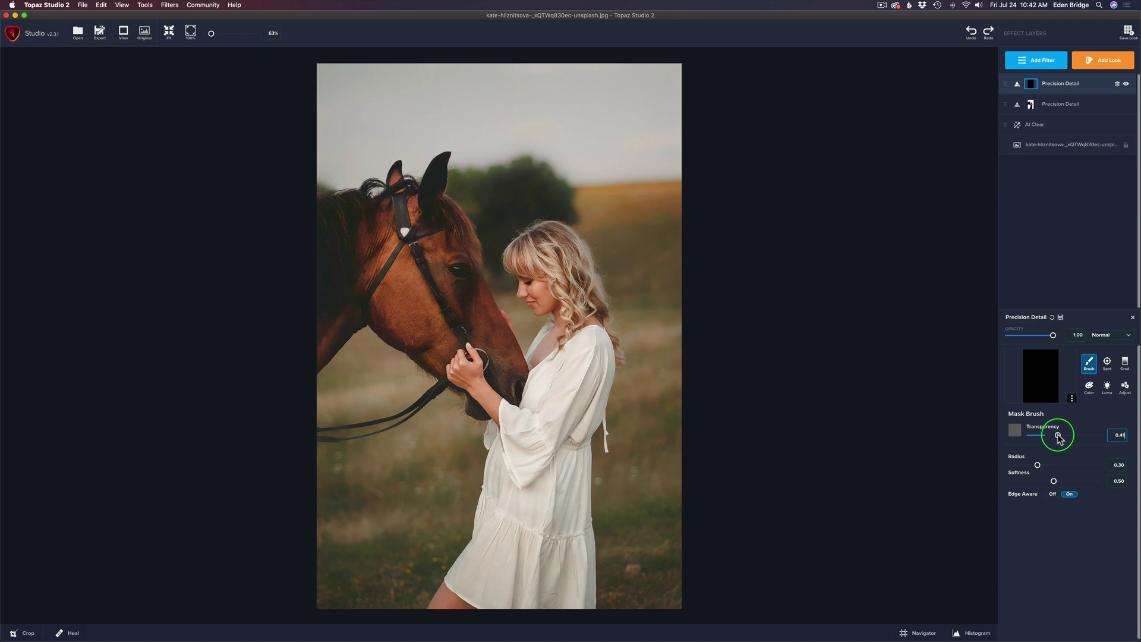
mouse_move(1058, 435)
left_mouse_down()
mouse_move(1109, 433)
mouse_move(1046, 444)
left_mouse_up()
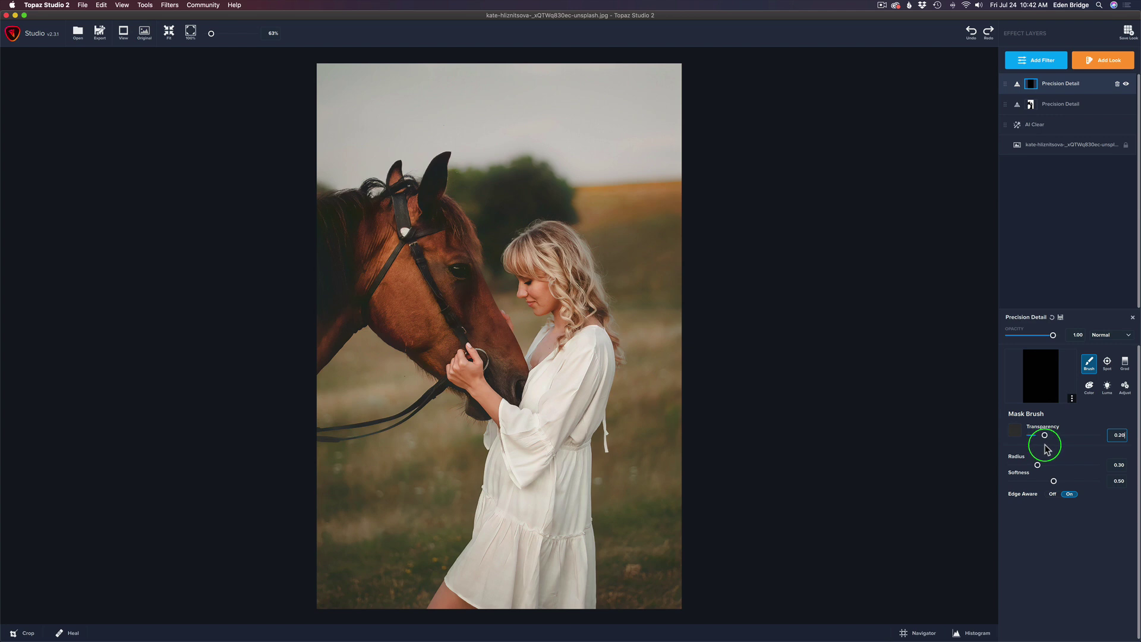
left_click_drag(1046, 443, 1064, 443)
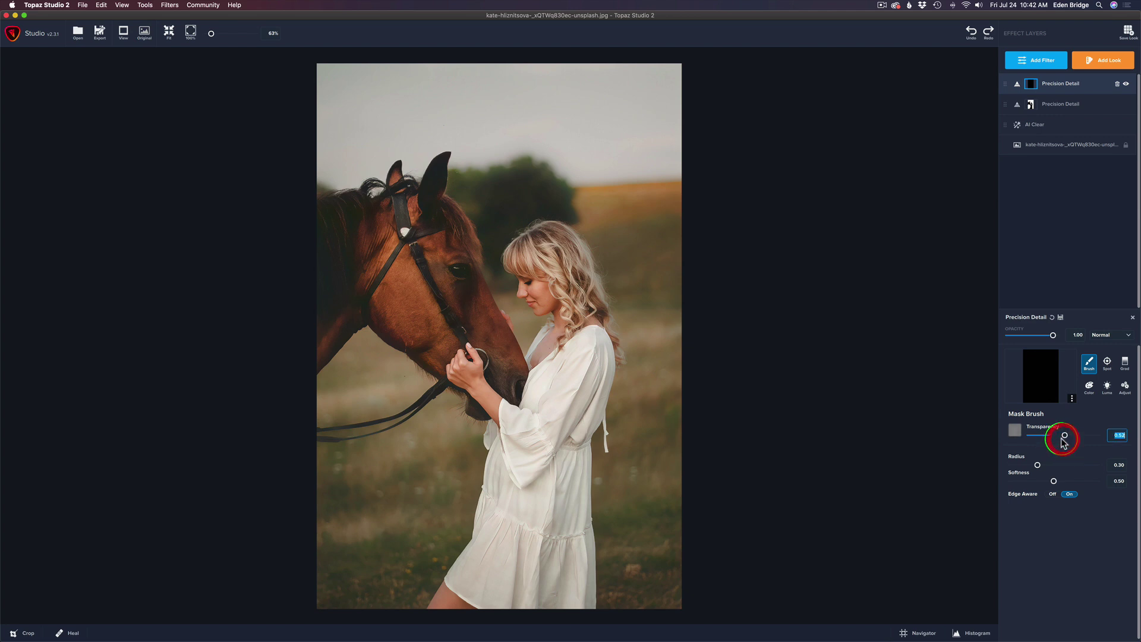
left_click(558, 257)
mouse_move(544, 248)
left_mouse_down()
mouse_move(536, 258)
mouse_move(555, 242)
mouse_move(576, 313)
mouse_move(573, 269)
mouse_move(590, 306)
mouse_move(560, 259)
left_mouse_up()
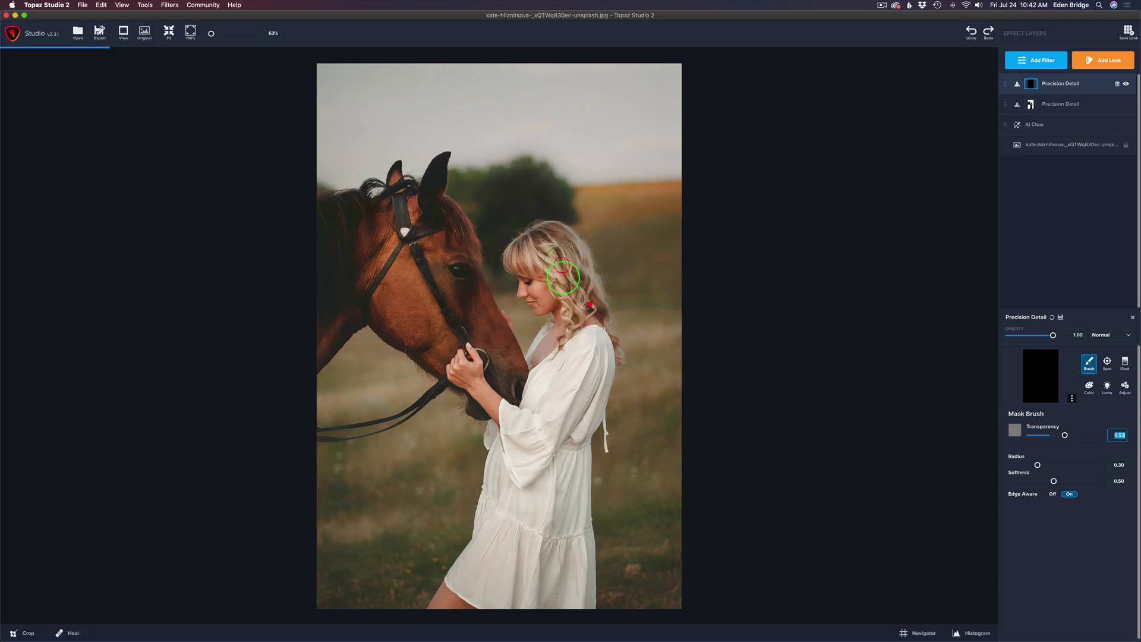
left_click_drag(589, 300, 609, 366)
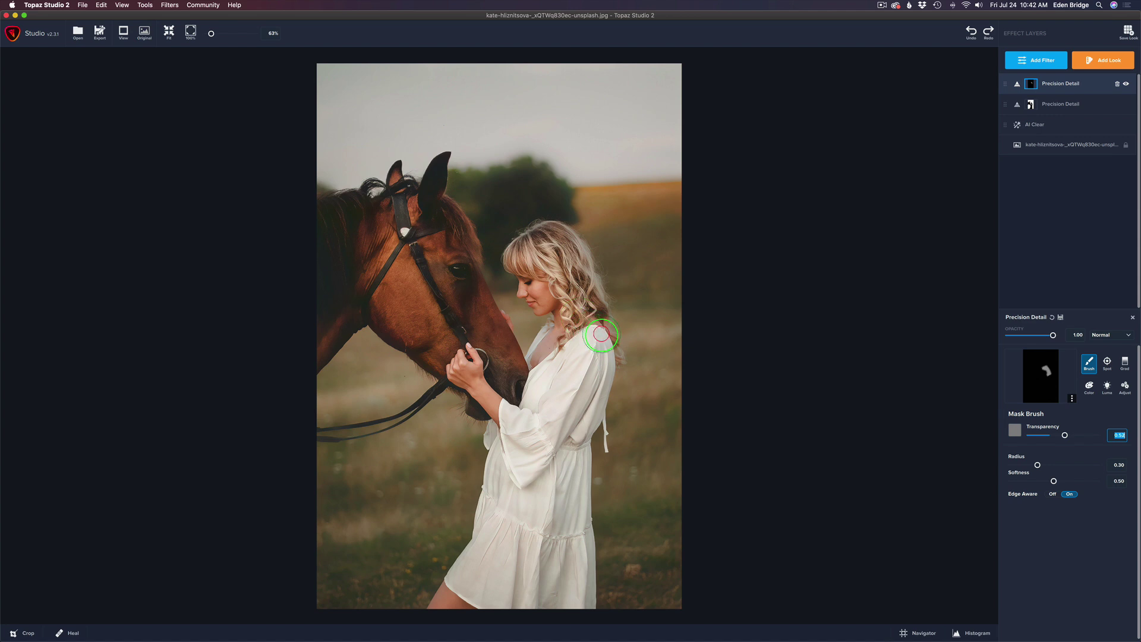
left_click_drag(1038, 465, 1013, 467)
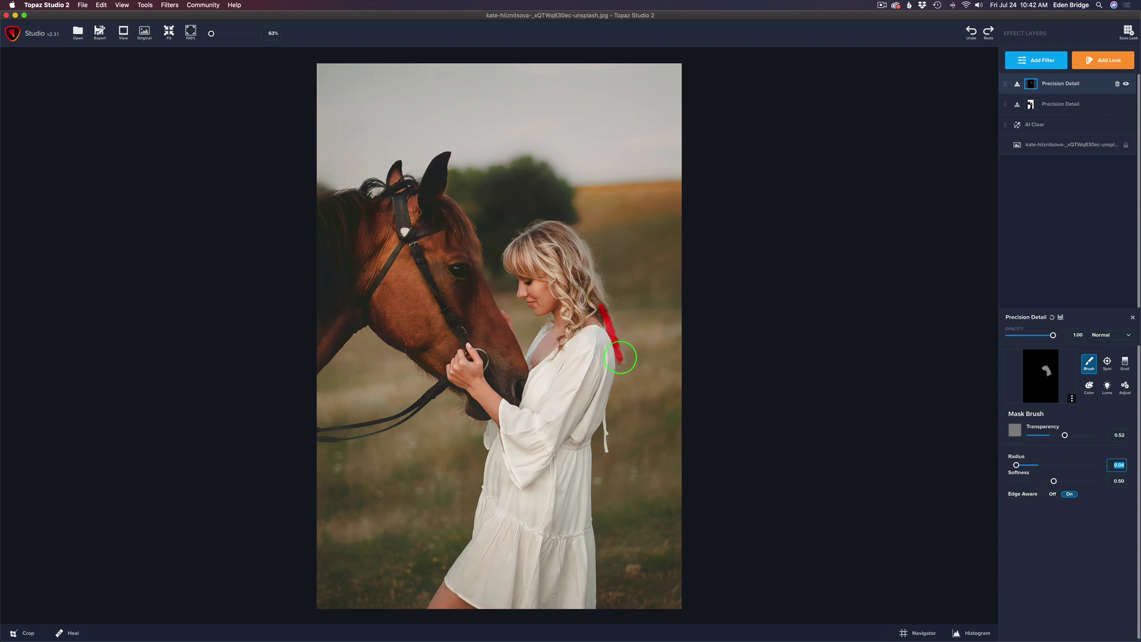
left_click_drag(606, 313, 611, 333)
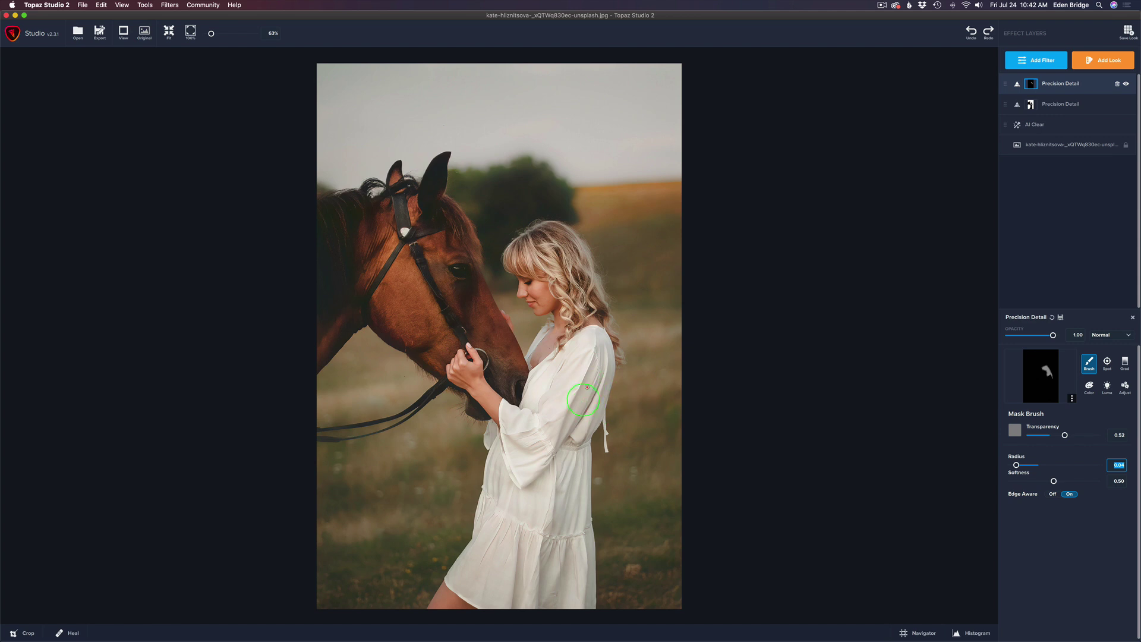
Paint the woman's dress into the mask with brush transparency 0.33, radius 0.30 and softness 0.36
left_click(1064, 436)
left_click_drag(1063, 437, 1051, 439)
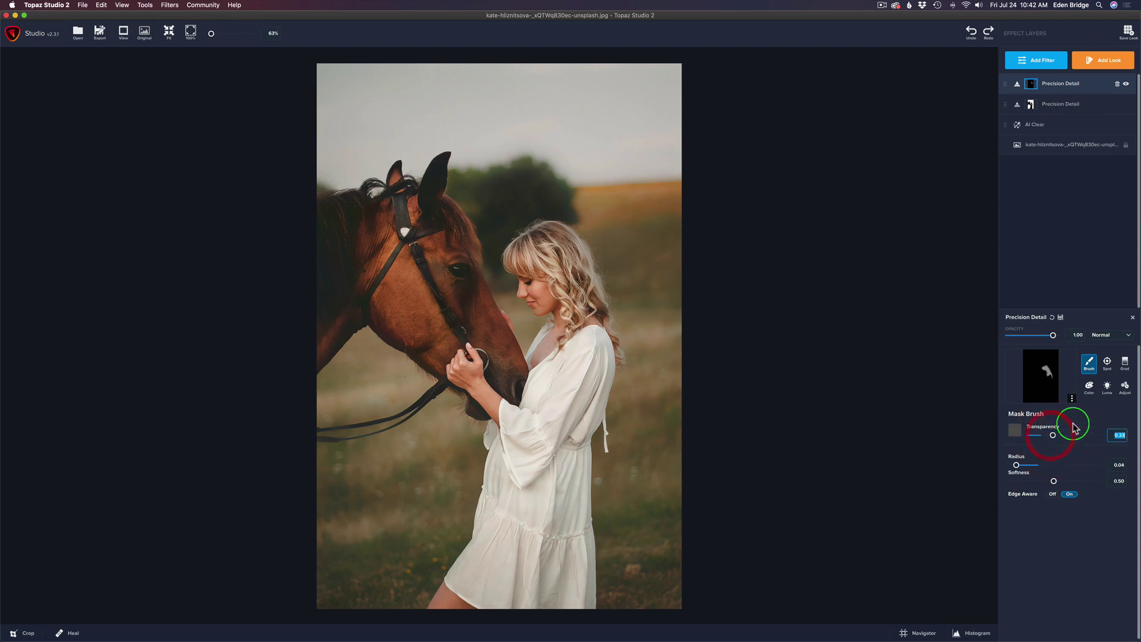
mouse_move(1017, 465)
left_mouse_down()
mouse_move(1043, 481)
mouse_move(1036, 464)
left_mouse_up()
left_click(1053, 481)
left_click(1052, 436)
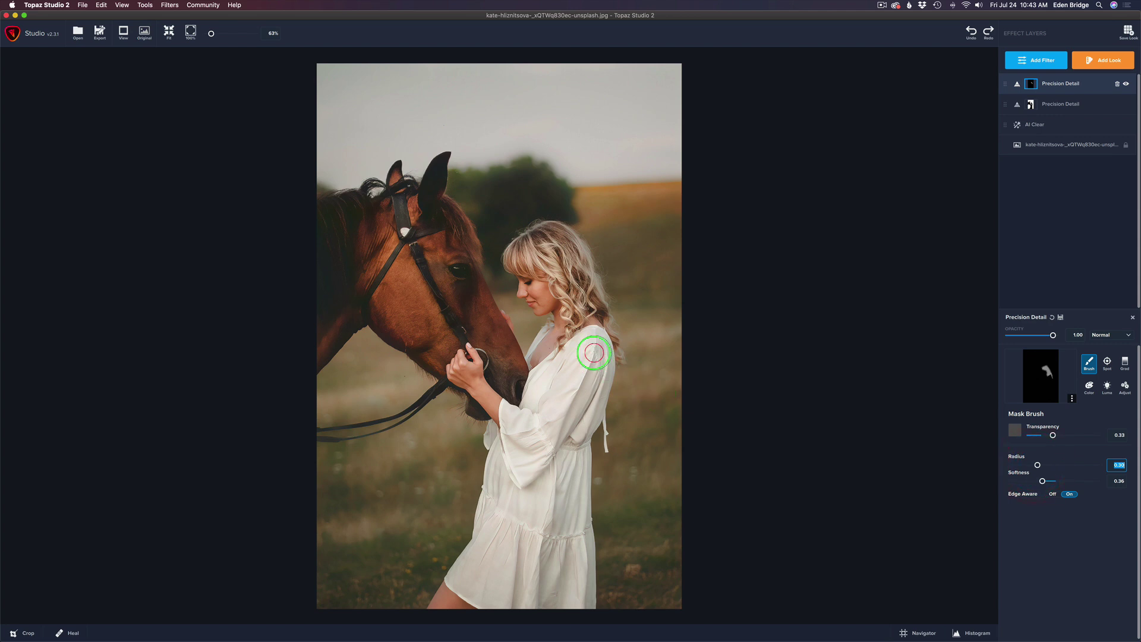
mouse_move(594, 346)
left_mouse_down()
mouse_move(552, 377)
mouse_move(534, 418)
mouse_move(519, 415)
mouse_move(518, 451)
mouse_move(576, 384)
mouse_move(577, 406)
mouse_move(595, 351)
mouse_move(571, 446)
mouse_move(500, 441)
mouse_move(496, 505)
mouse_move(460, 578)
mouse_move(491, 599)
mouse_move(582, 603)
mouse_move(571, 481)
mouse_move(582, 409)
mouse_move(521, 515)
mouse_move(523, 486)
mouse_move(513, 520)
mouse_move(529, 587)
mouse_move(544, 507)
mouse_move(552, 525)
mouse_move(546, 545)
mouse_move(537, 497)
mouse_move(556, 410)
mouse_move(593, 338)
mouse_move(582, 410)
mouse_move(552, 403)
mouse_move(529, 427)
mouse_move(515, 415)
mouse_move(554, 464)
left_mouse_up()
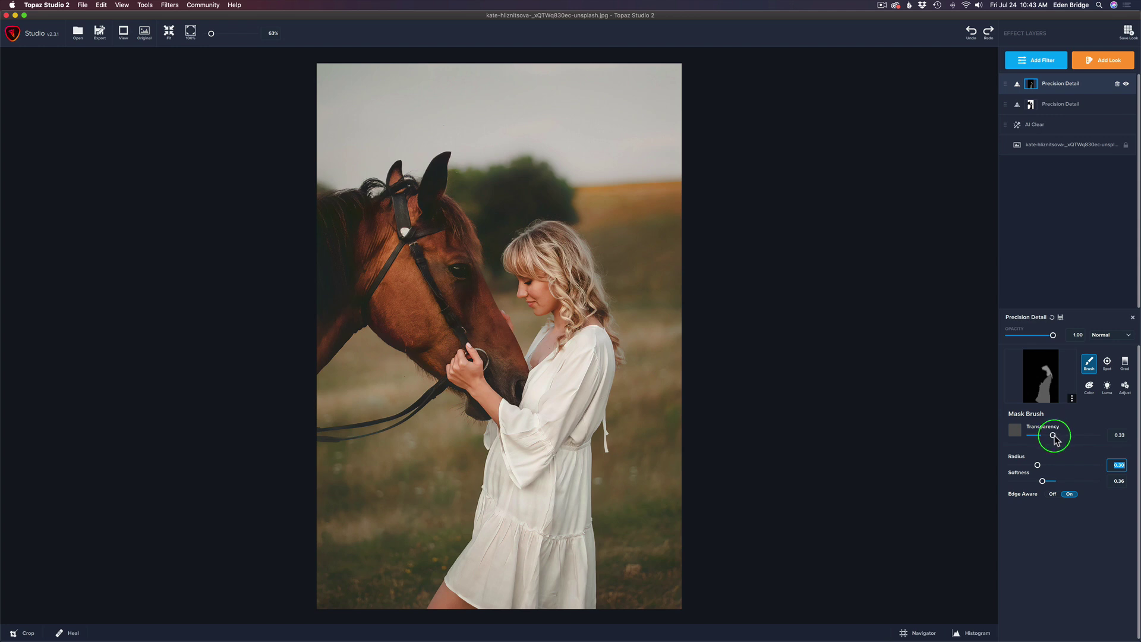
Paint the horse's head and neck into the mask with a white brush at transparency 1.00
left_click_drag(1054, 437, 1113, 437)
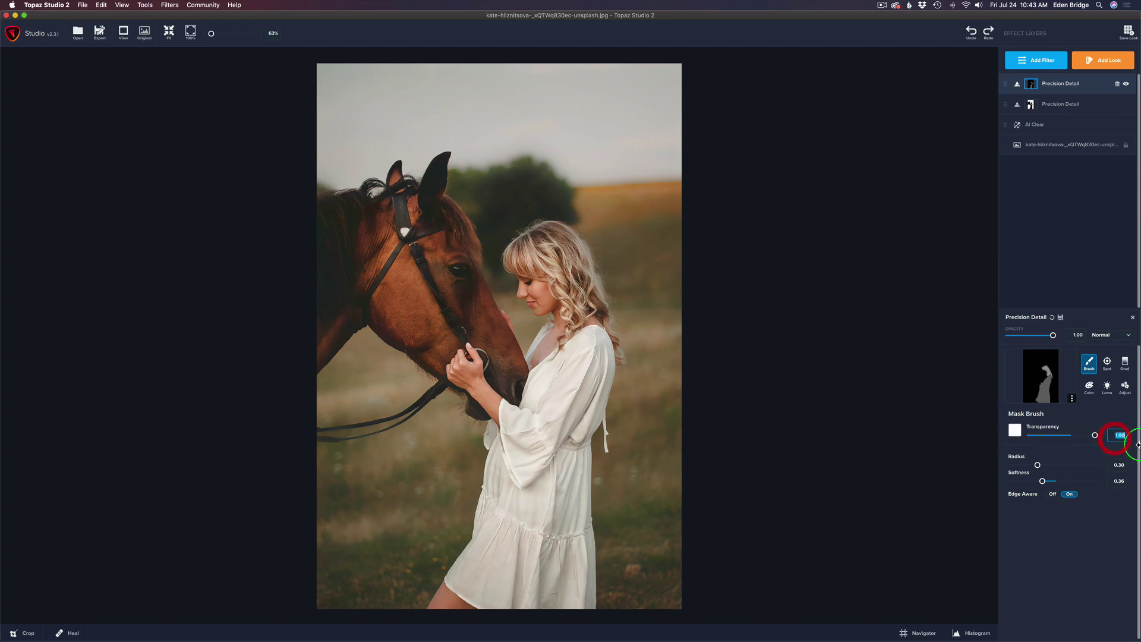
mouse_move(360, 210)
left_mouse_down()
mouse_move(328, 224)
mouse_move(313, 349)
mouse_move(347, 311)
mouse_move(333, 324)
mouse_move(384, 311)
mouse_move(437, 356)
mouse_move(455, 318)
mouse_move(492, 331)
mouse_move(512, 387)
left_mouse_up()
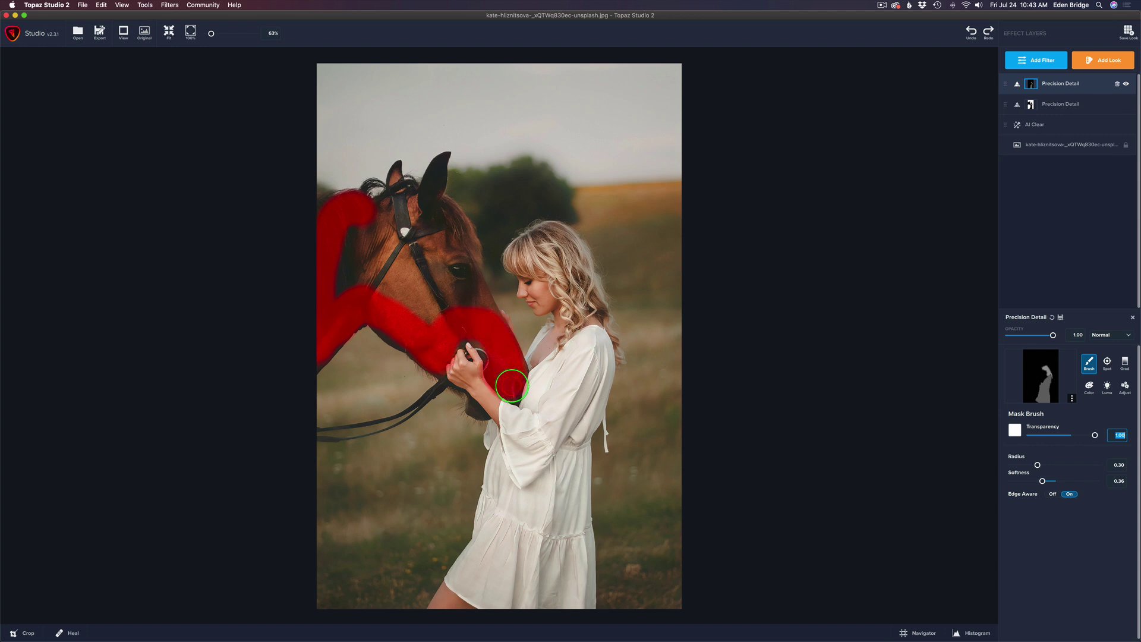
mouse_move(483, 318)
left_mouse_down()
mouse_move(445, 218)
mouse_move(380, 209)
mouse_move(372, 192)
mouse_move(333, 281)
mouse_move(345, 274)
mouse_move(425, 322)
mouse_move(366, 252)
mouse_move(381, 229)
mouse_move(404, 226)
mouse_move(425, 244)
mouse_move(420, 290)
mouse_move(444, 295)
left_mouse_up()
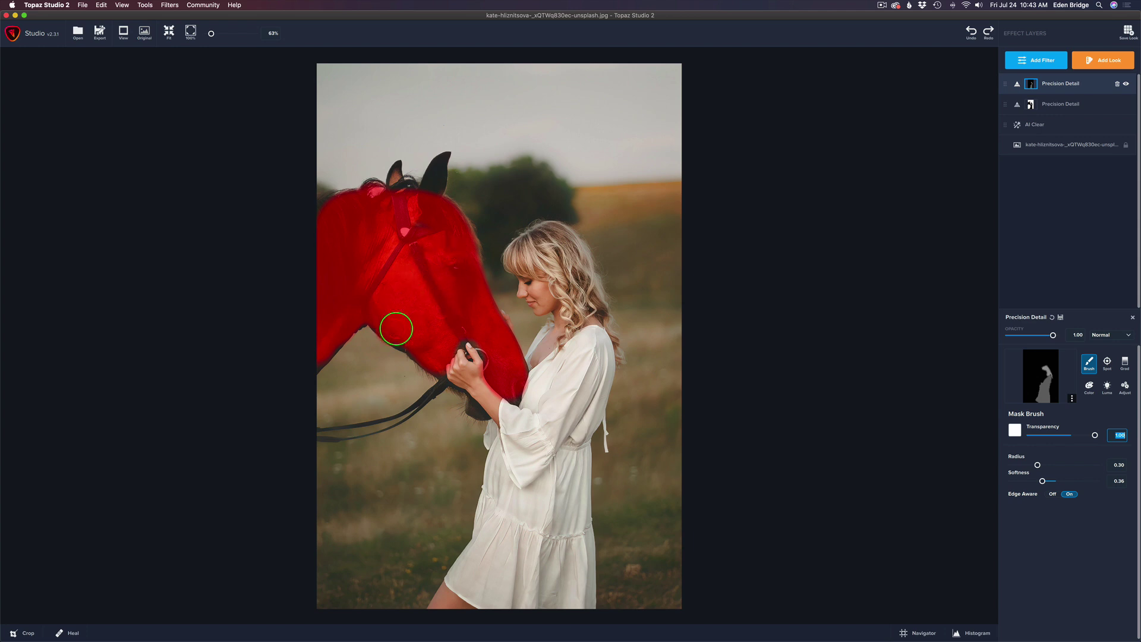
left_click_drag(421, 261, 425, 272)
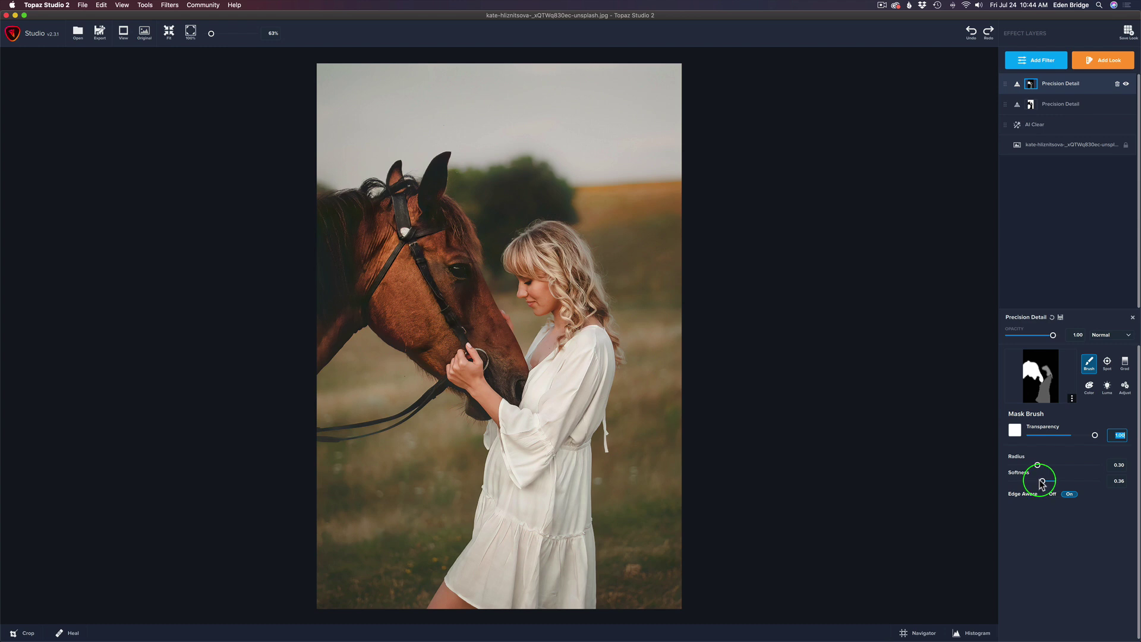
Refine the mask around the horse's ears and mane with brush radius 0.10, and compare the edit with the original image
left_click_drag(1033, 466, 1020, 465)
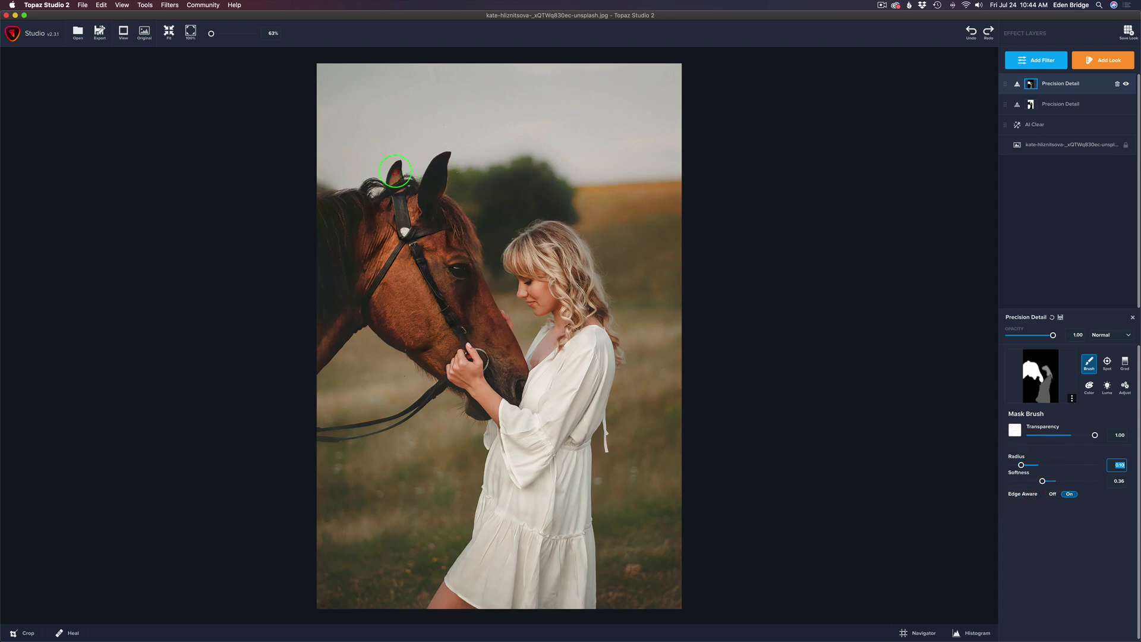
mouse_move(396, 192)
left_mouse_down()
mouse_move(441, 161)
mouse_move(431, 208)
mouse_move(432, 182)
mouse_move(424, 200)
mouse_move(376, 183)
mouse_move(361, 201)
left_mouse_up()
left_click(568, 412)
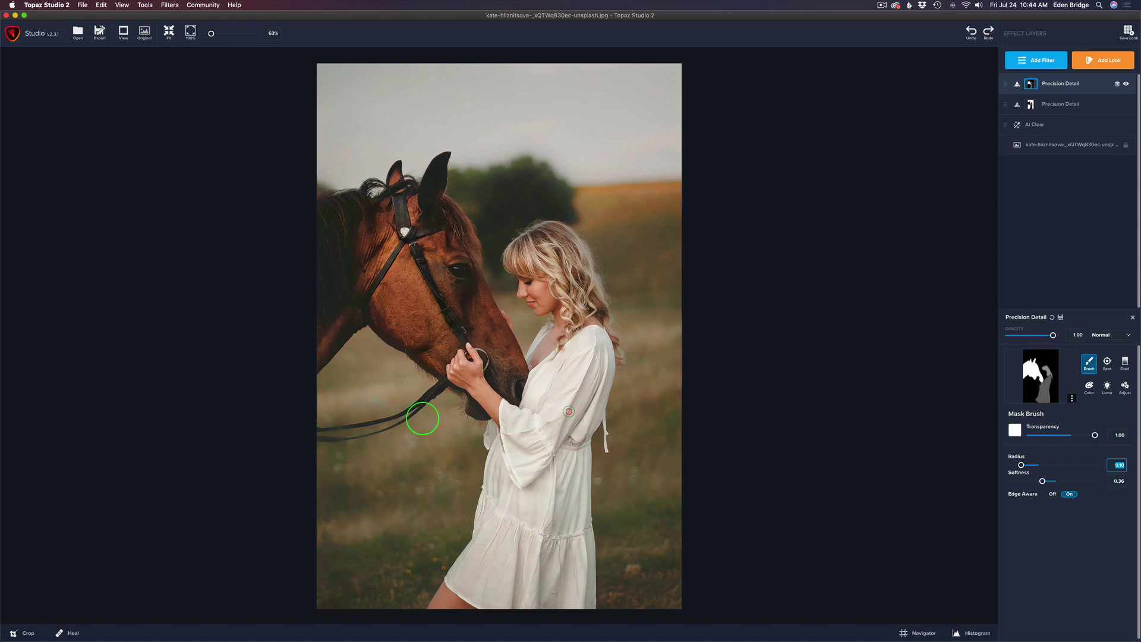
left_click(892, 374)
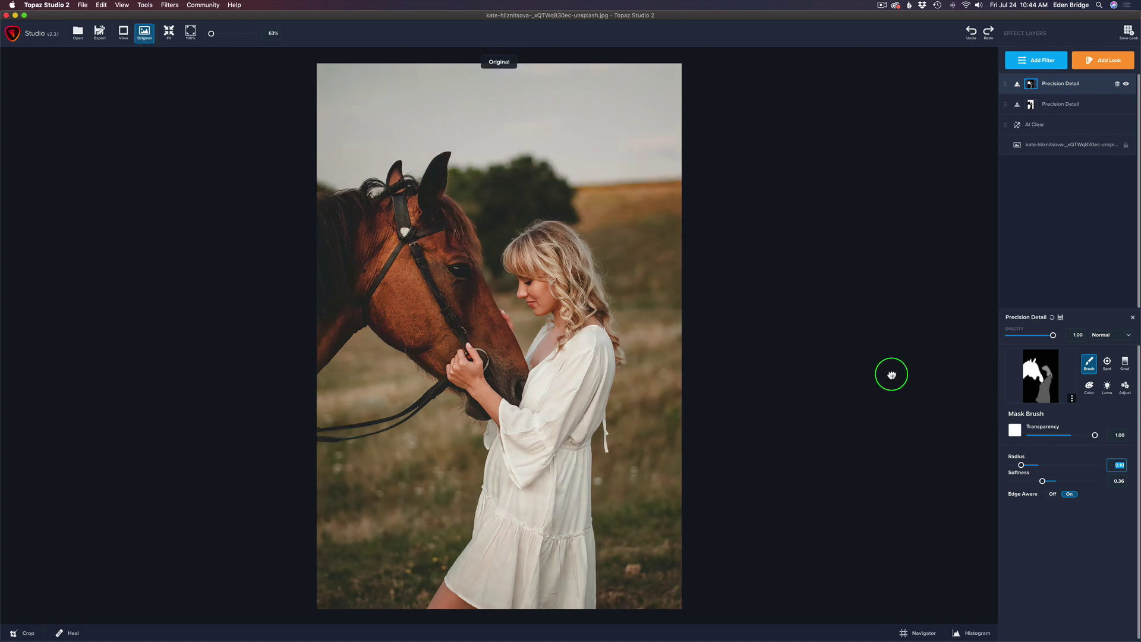
left_click(891, 374)
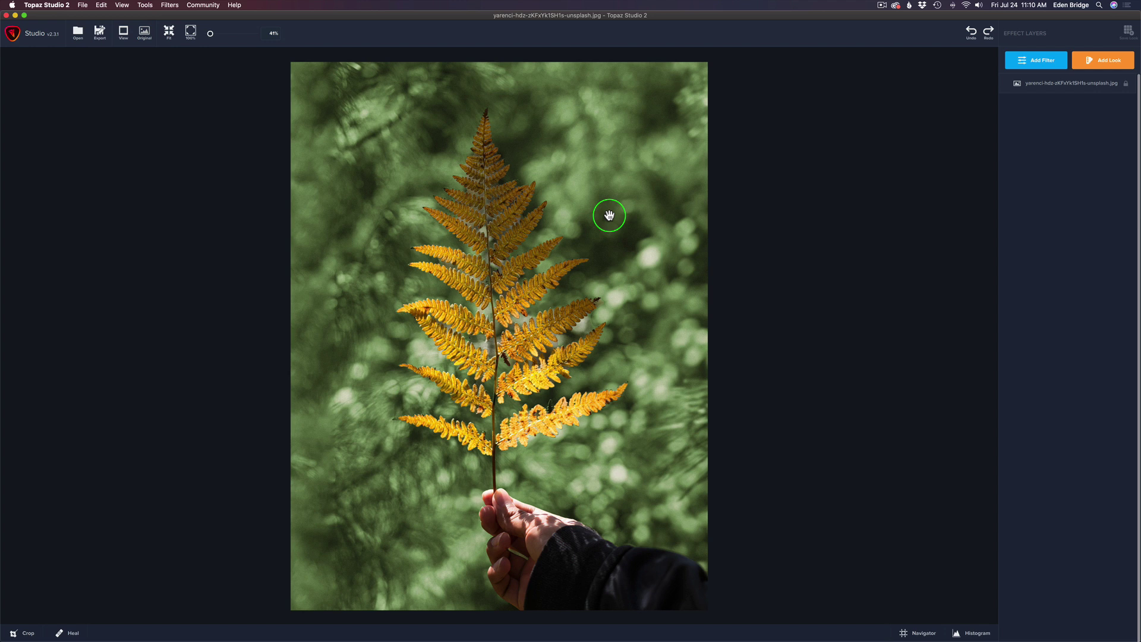
Add a Precision Detail filter to the fern photo, then give it a mask and invert the mask to black
left_click(1050, 60)
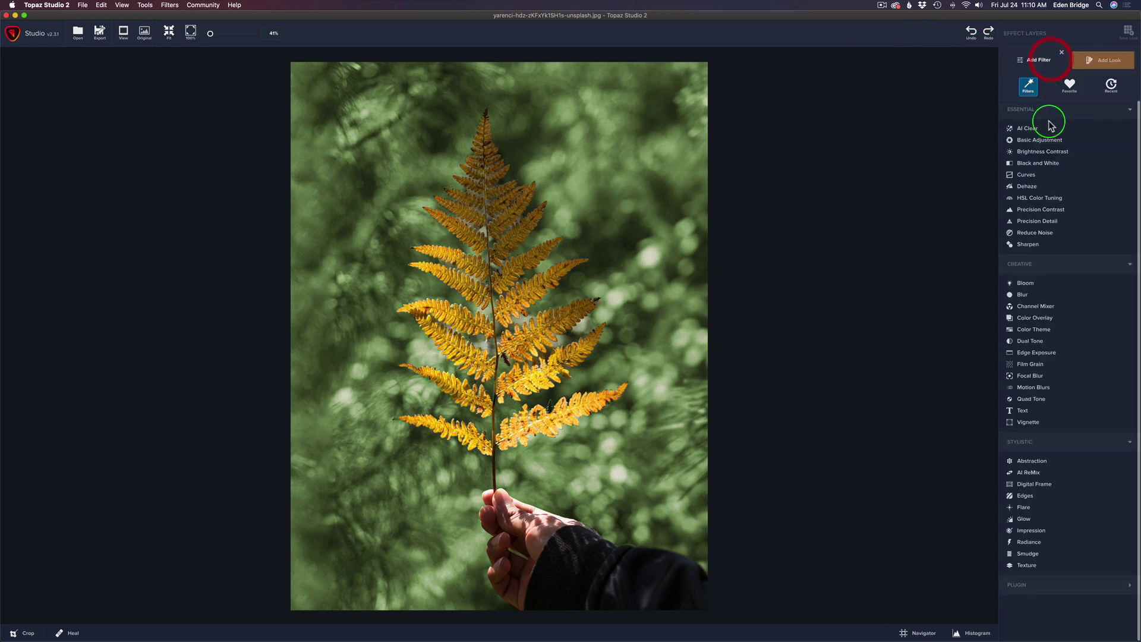
left_click(1055, 221)
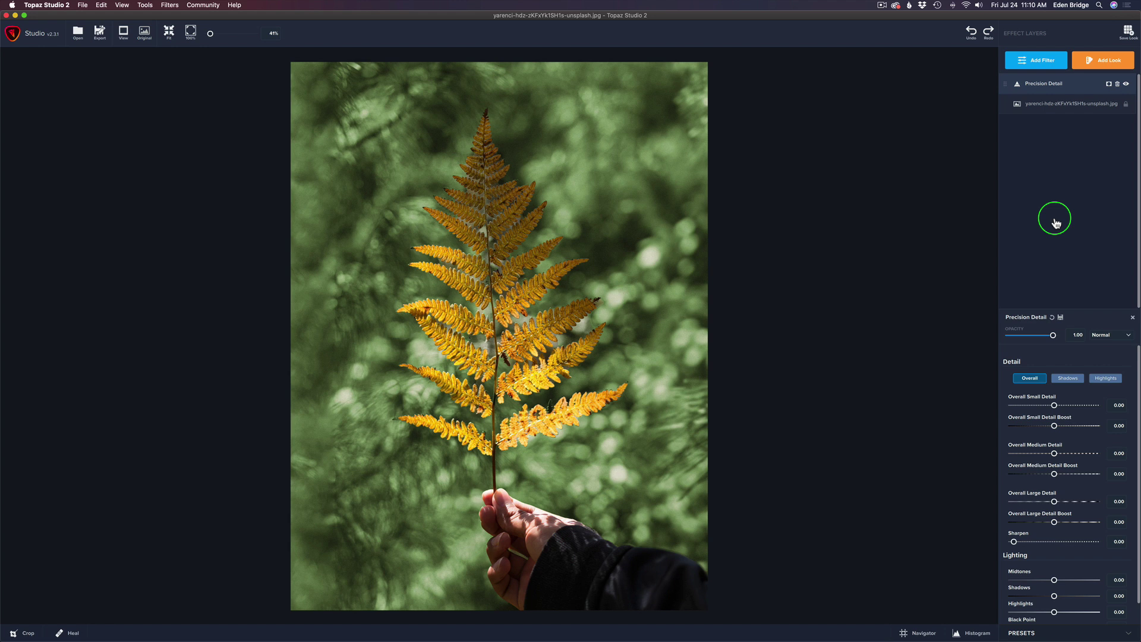
left_click(1109, 84)
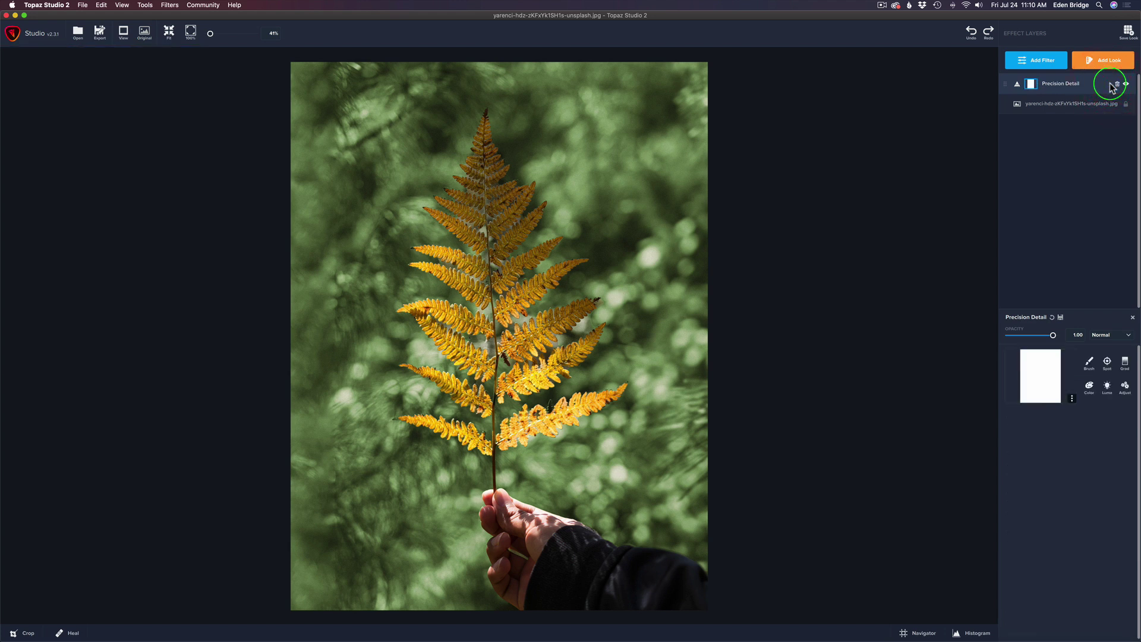
left_click(1069, 399)
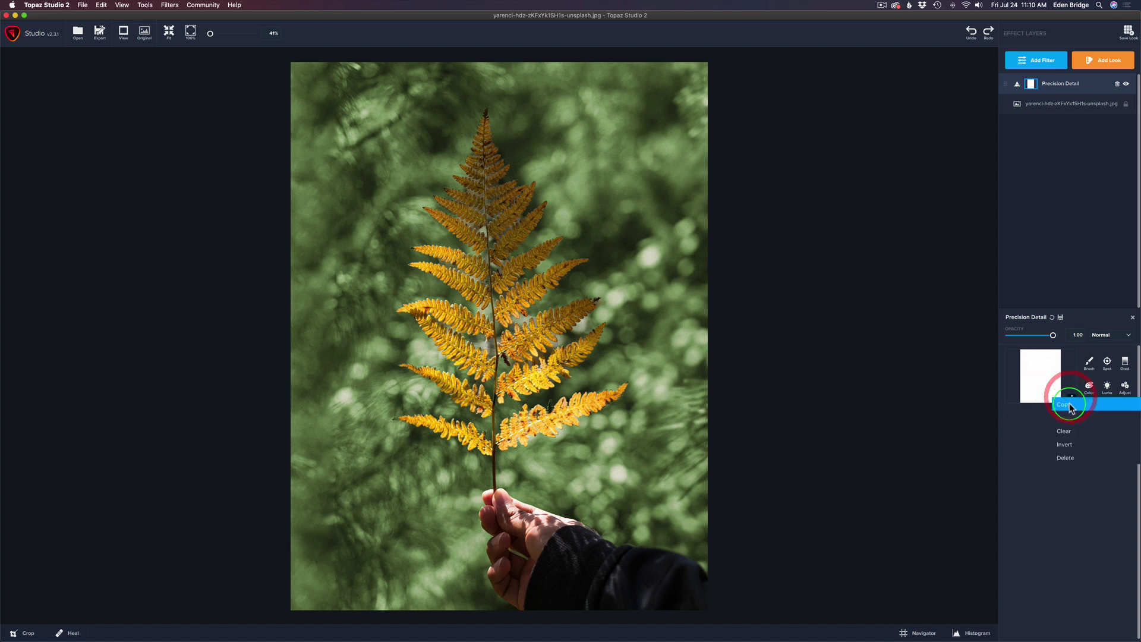
left_click(1068, 445)
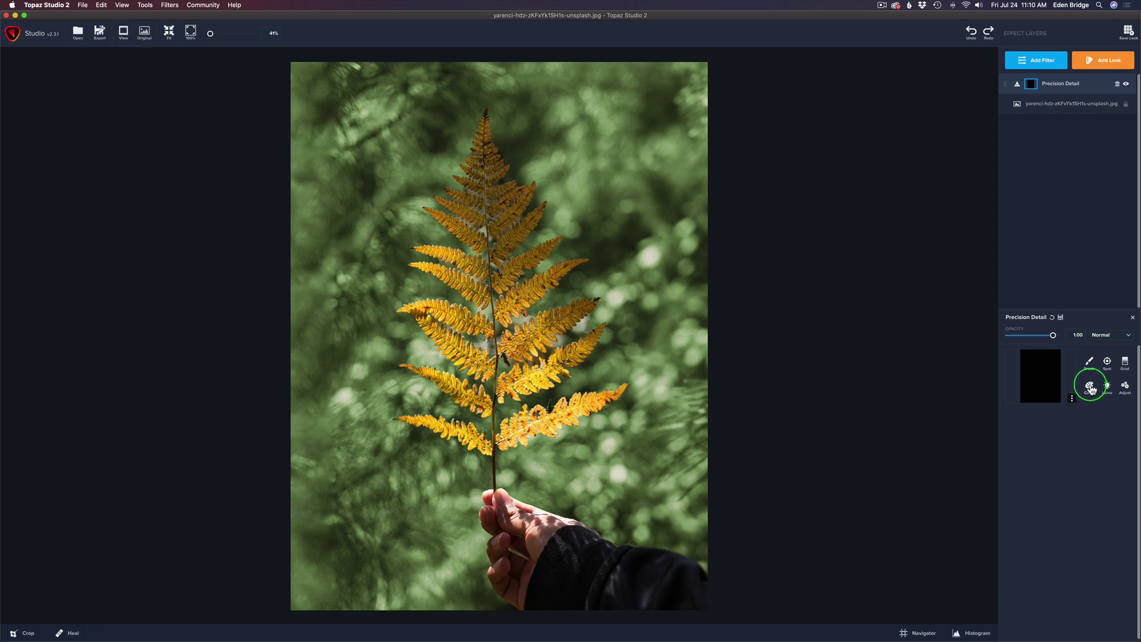
Apply a color selection mask for the yellow fern, with transparency 1.00, range 0.01 and a hue of 0.13 sampled from the leaves
left_click(1090, 386)
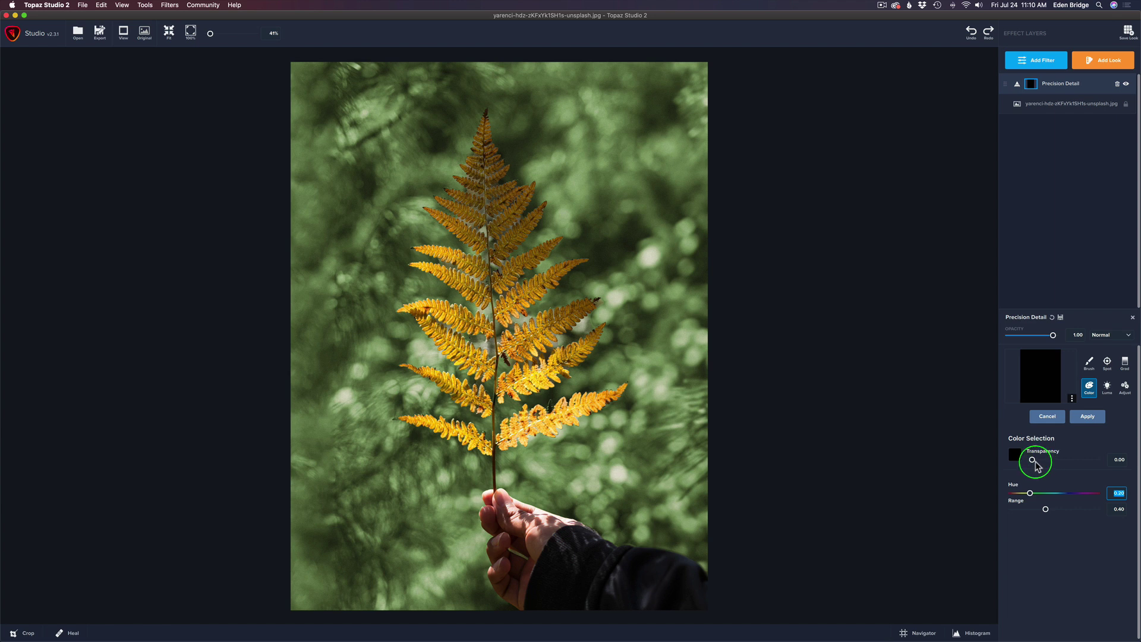
left_click_drag(1032, 460, 1107, 461)
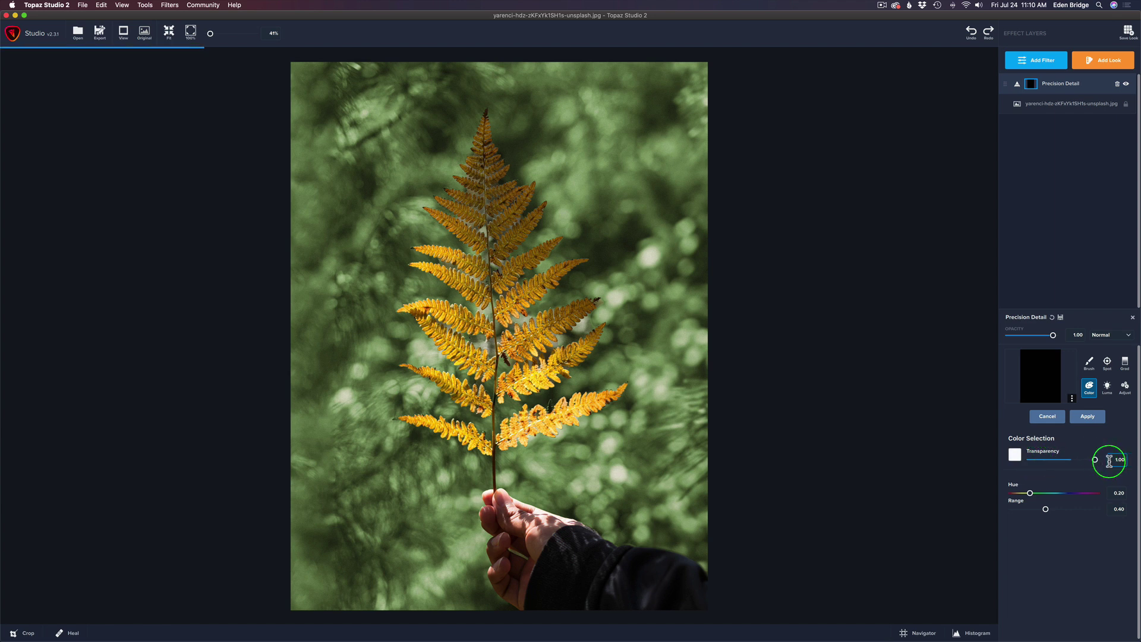
left_click(1109, 461)
left_click(1045, 509)
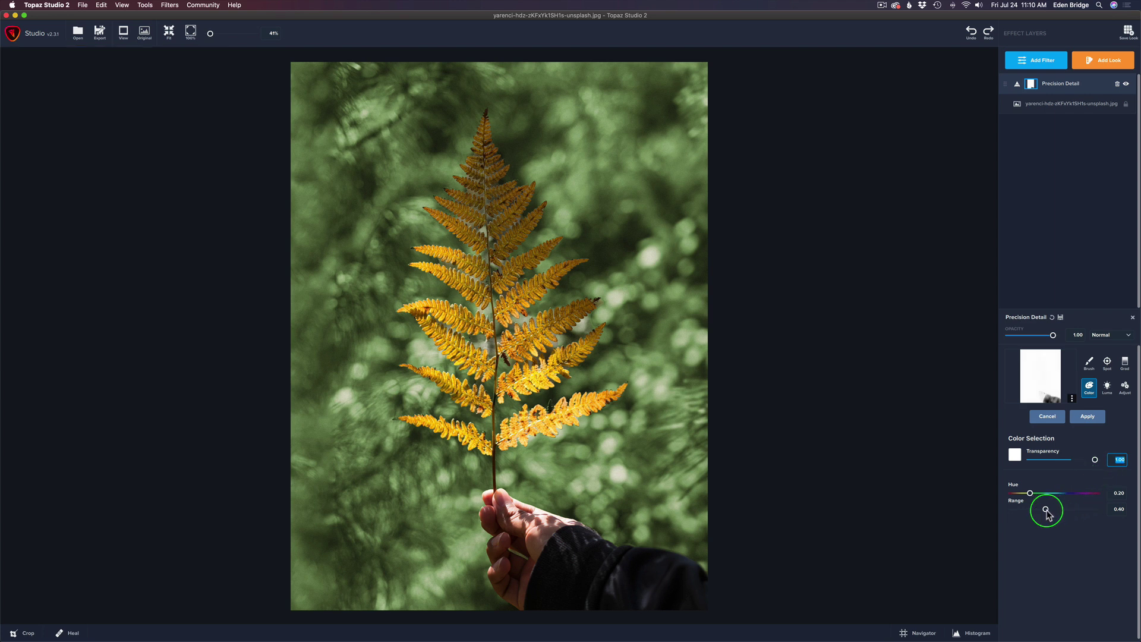
left_click_drag(1046, 510, 988, 502)
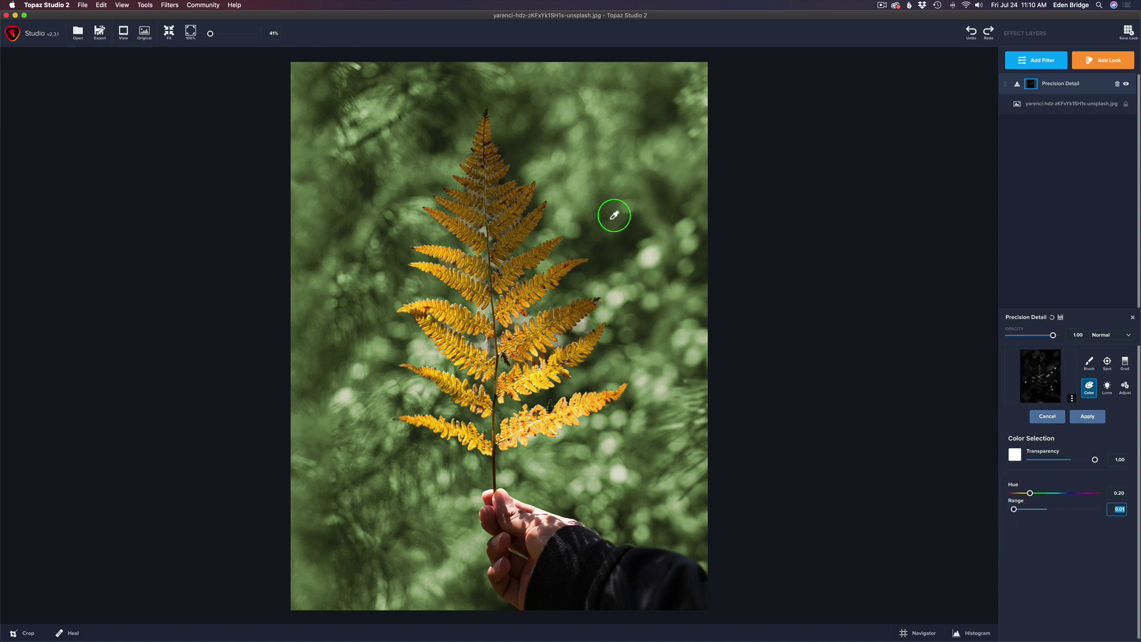
left_click(538, 281)
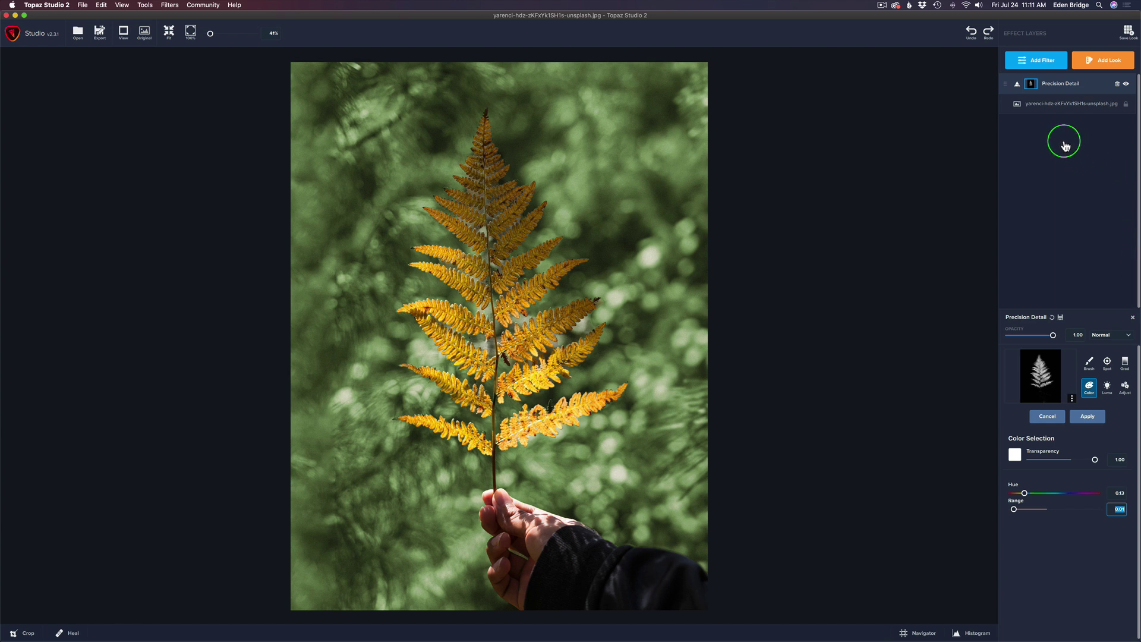
left_click(1087, 416)
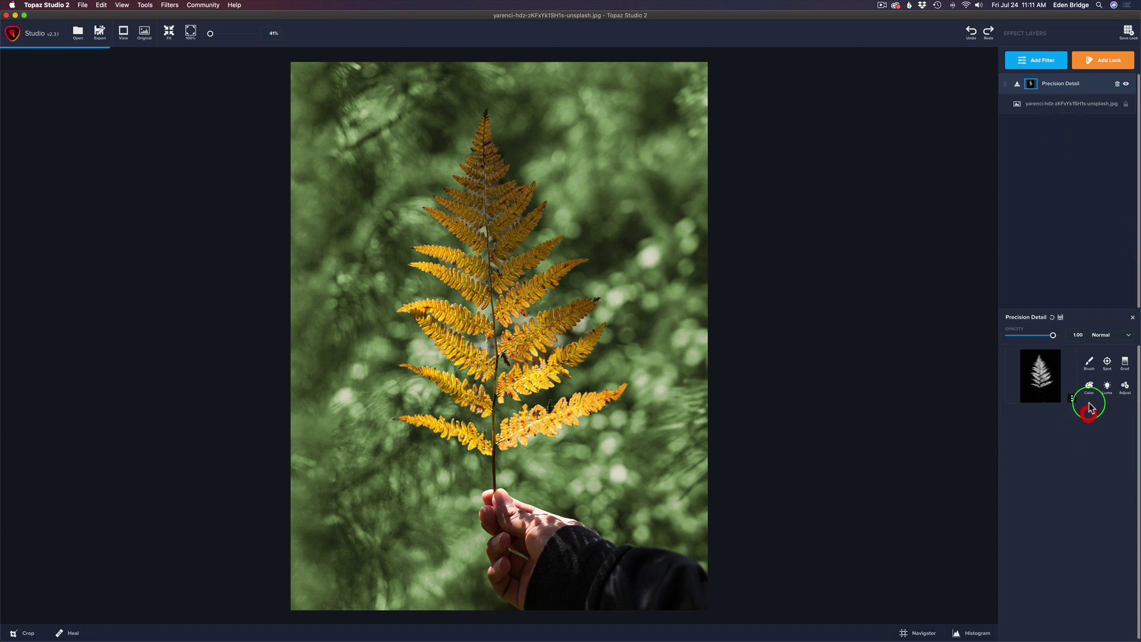
Set the fern layer's Overall Small Detail to 0.38, Overall Medium Detail to 0.27 and Overall Large Detail to 0.16
left_click(1073, 83)
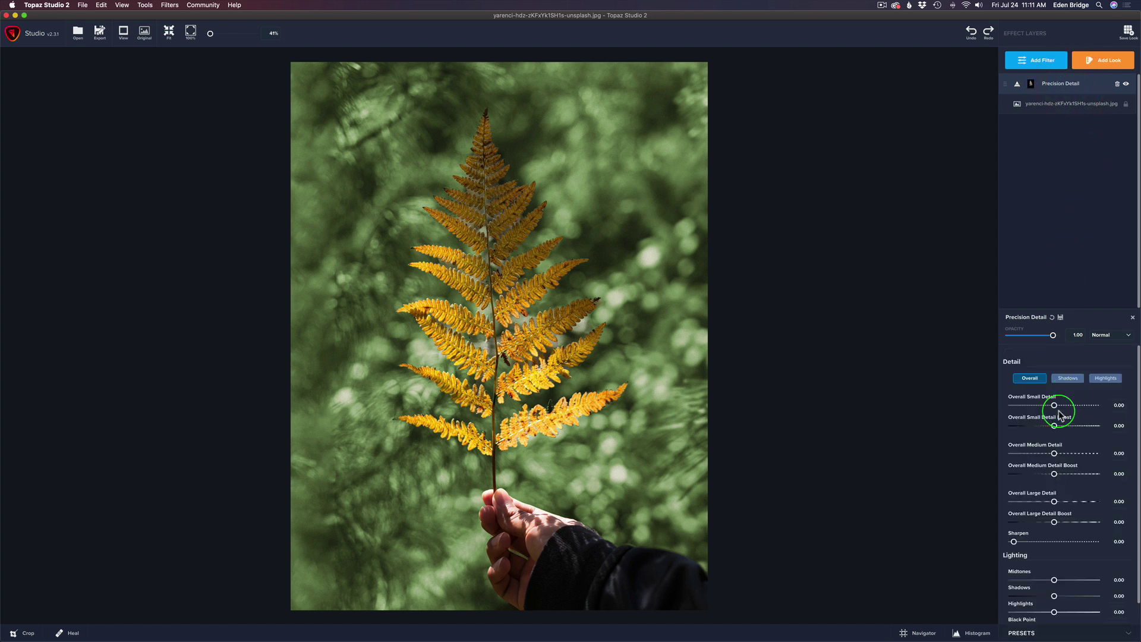
left_click_drag(1054, 404, 1069, 406)
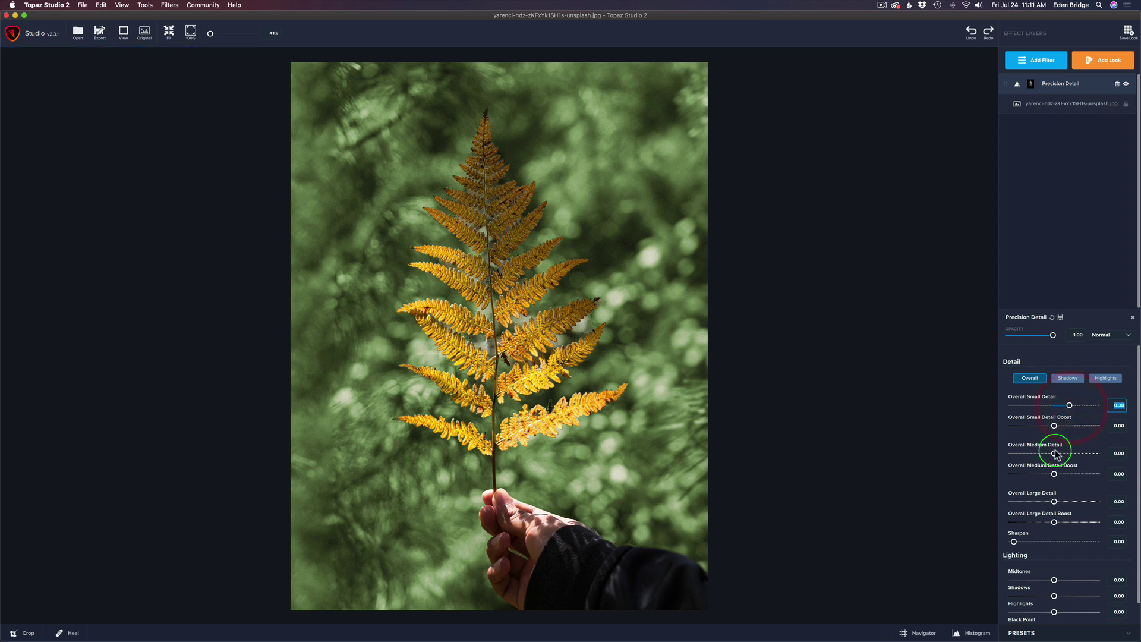
left_click_drag(1055, 455, 1066, 456)
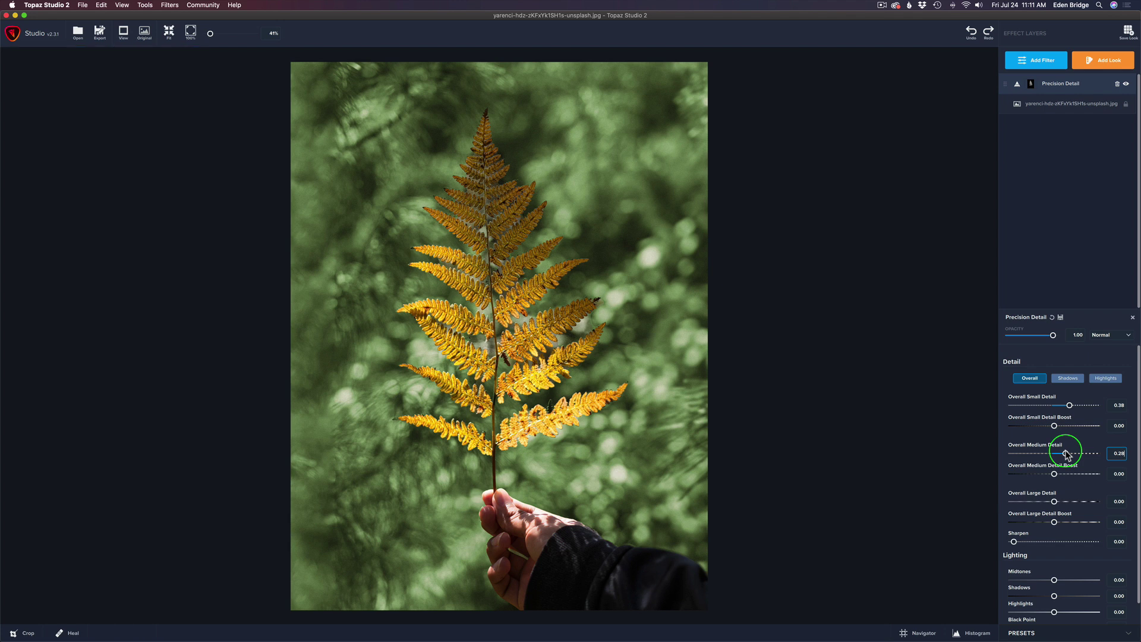
left_click_drag(1067, 455, 1064, 454)
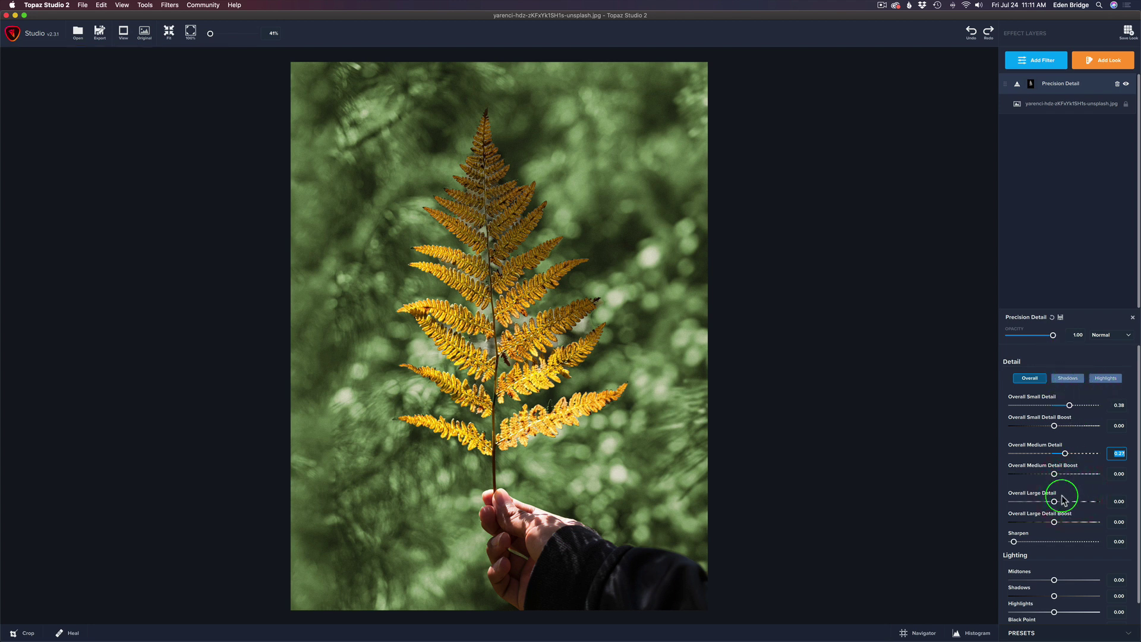
mouse_move(1063, 499)
left_mouse_down()
mouse_move(1052, 499)
mouse_move(1063, 504)
left_mouse_up()
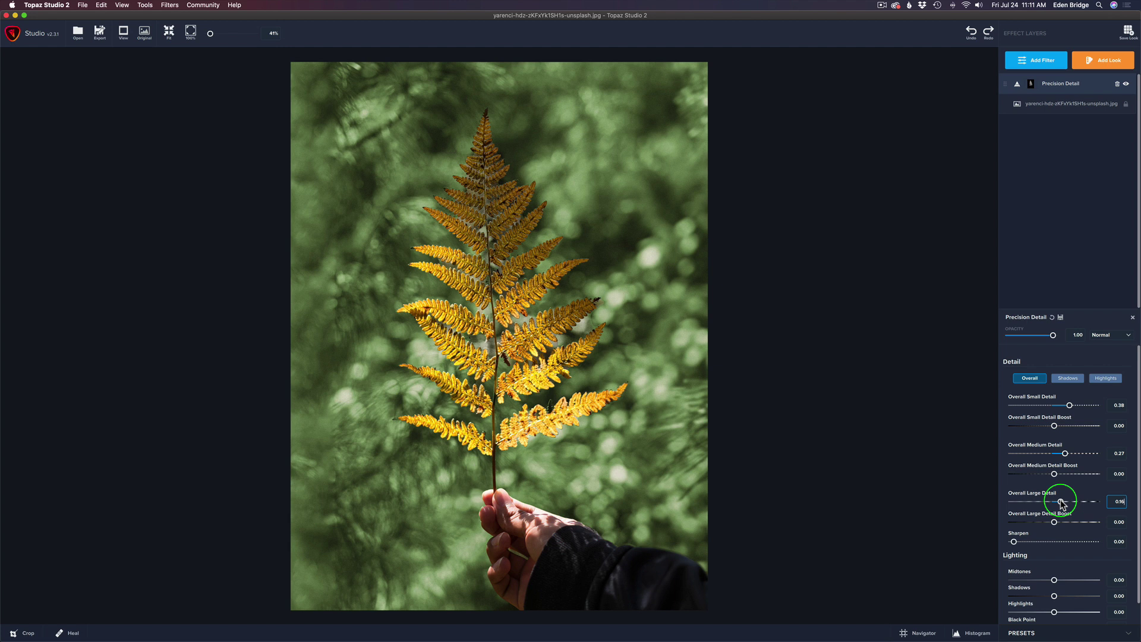
Set the fern layer's Overall Large Detail to 0.17 and compare the edit with the original image
left_click_drag(1061, 504, 1063, 504)
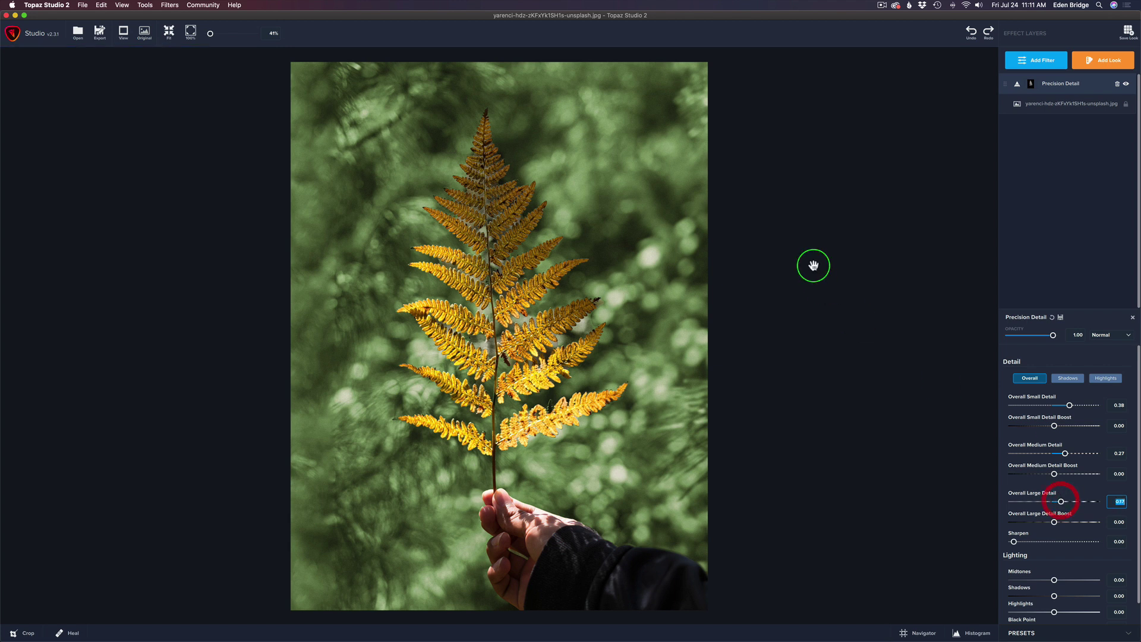
key("backslash")
left_click(875, 273)
left_click(875, 272)
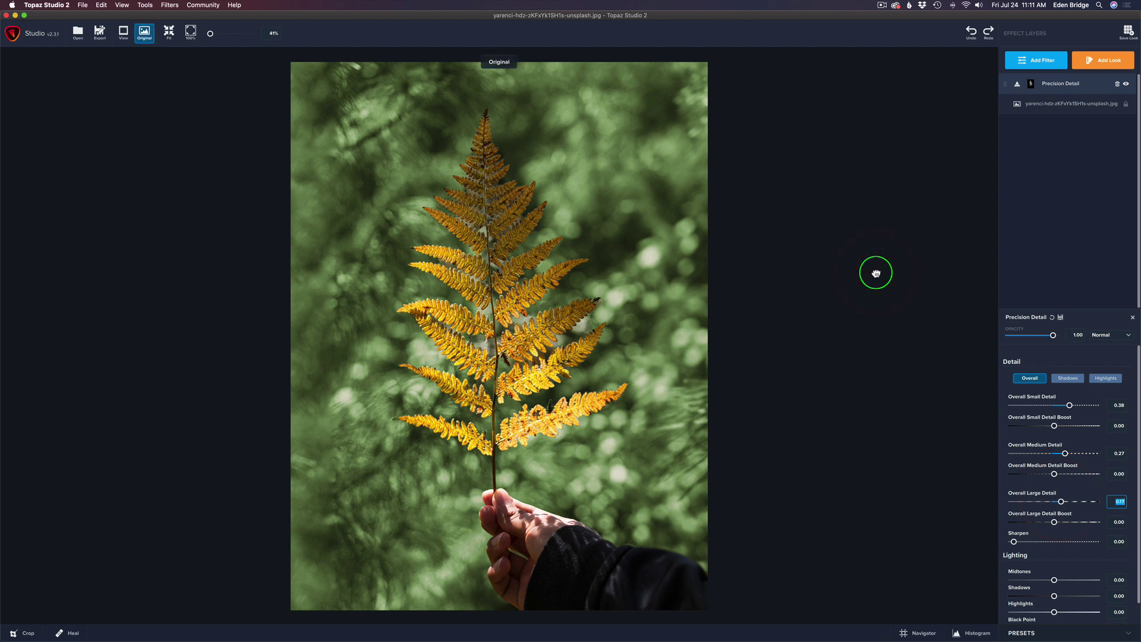
left_click(875, 273)
left_click(876, 272)
left_click(875, 273)
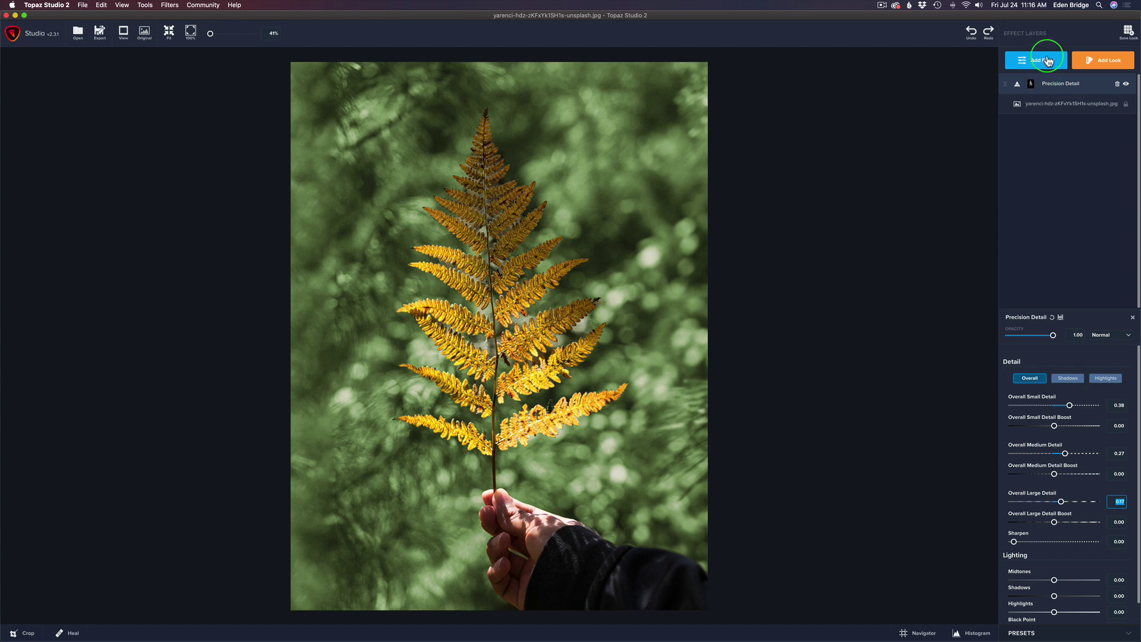
Add a second Precision Detail filter to the fern photo, then give it a mask and invert the mask to black
left_click(1046, 59)
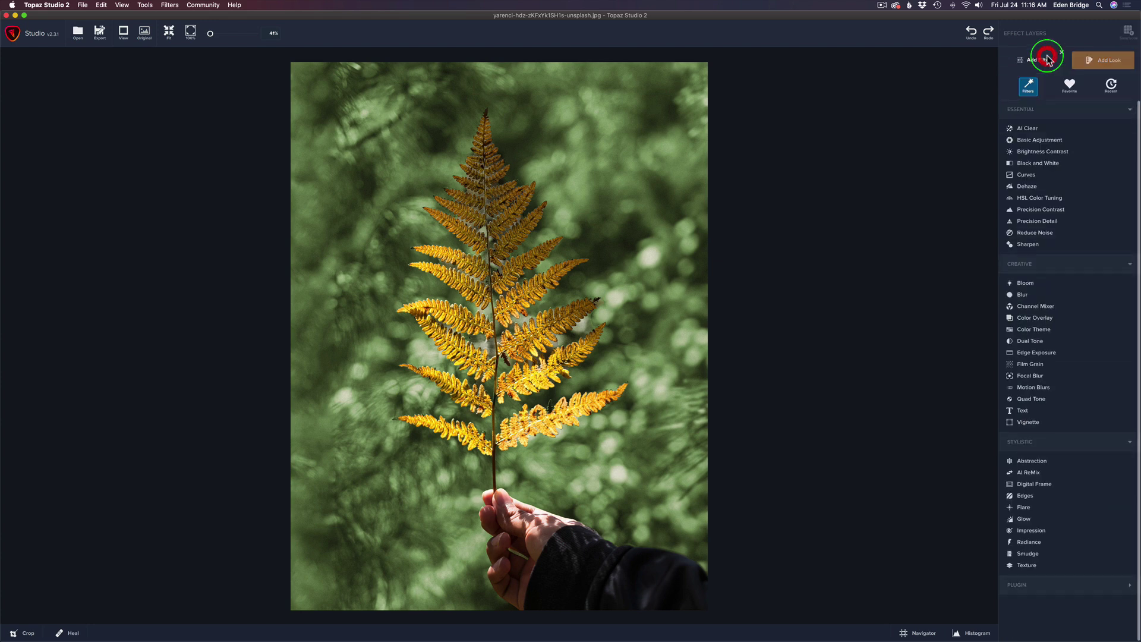
left_click(1049, 221)
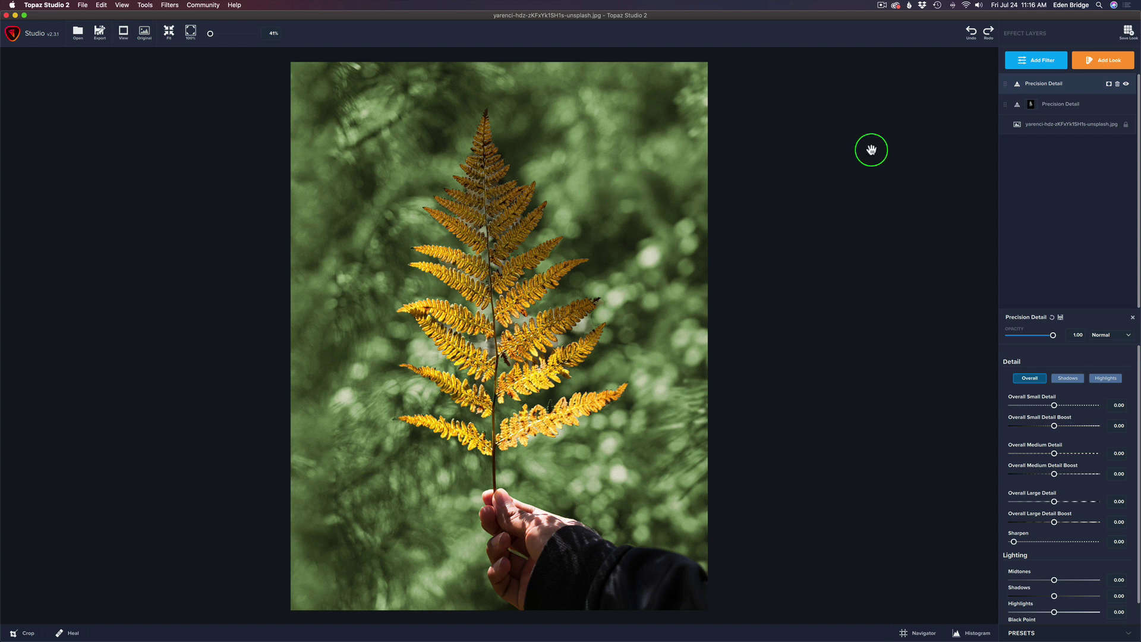
left_click(1108, 84)
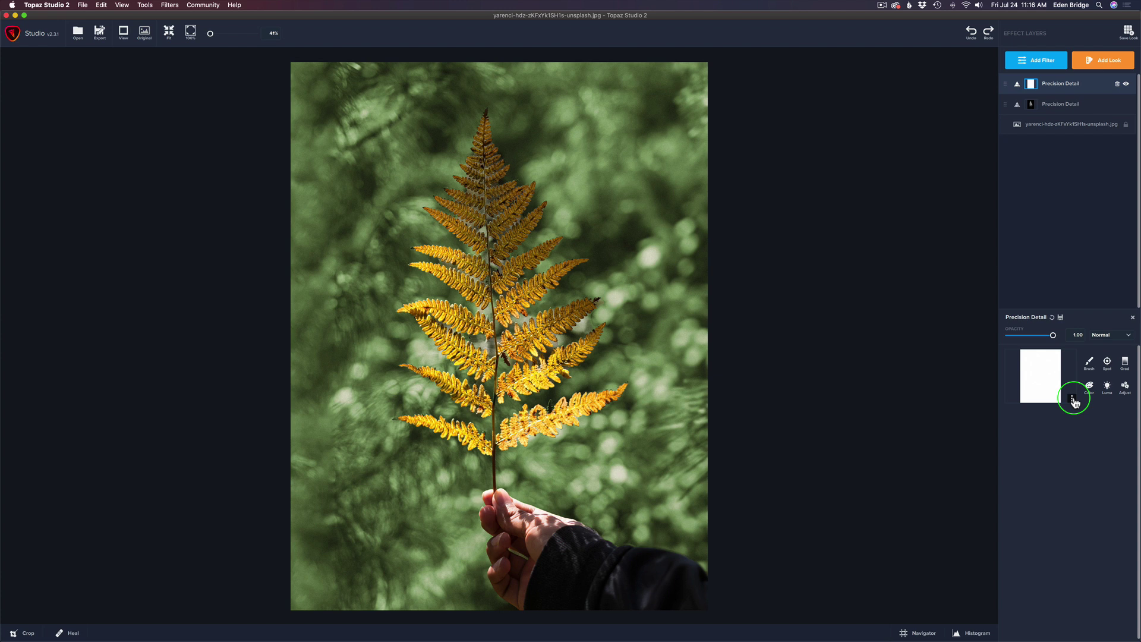
left_click(1072, 398)
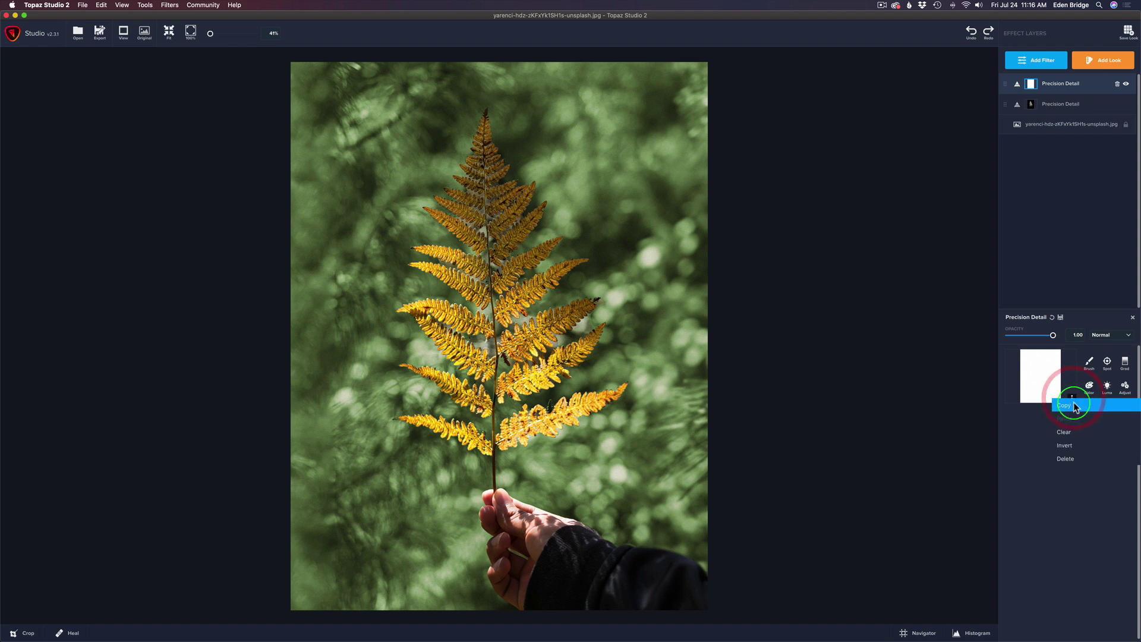
left_click(1075, 446)
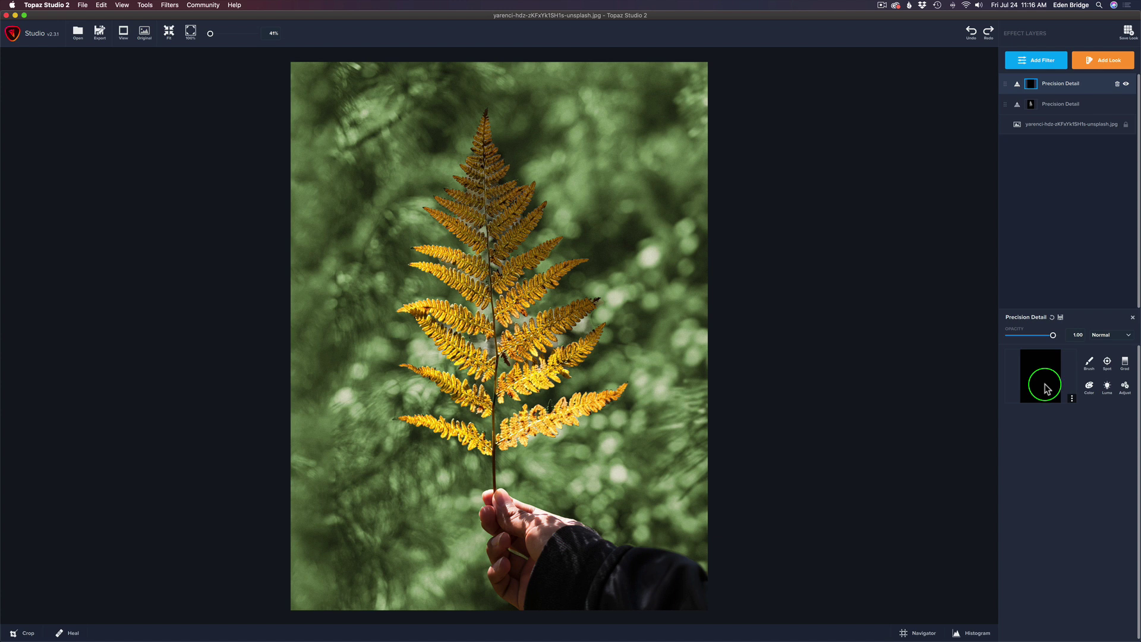
Apply a color selection mask for the green background, with transparency 1.00, range 0.03 and a hue of 0.24 sampled from the backdrop
left_click(1089, 388)
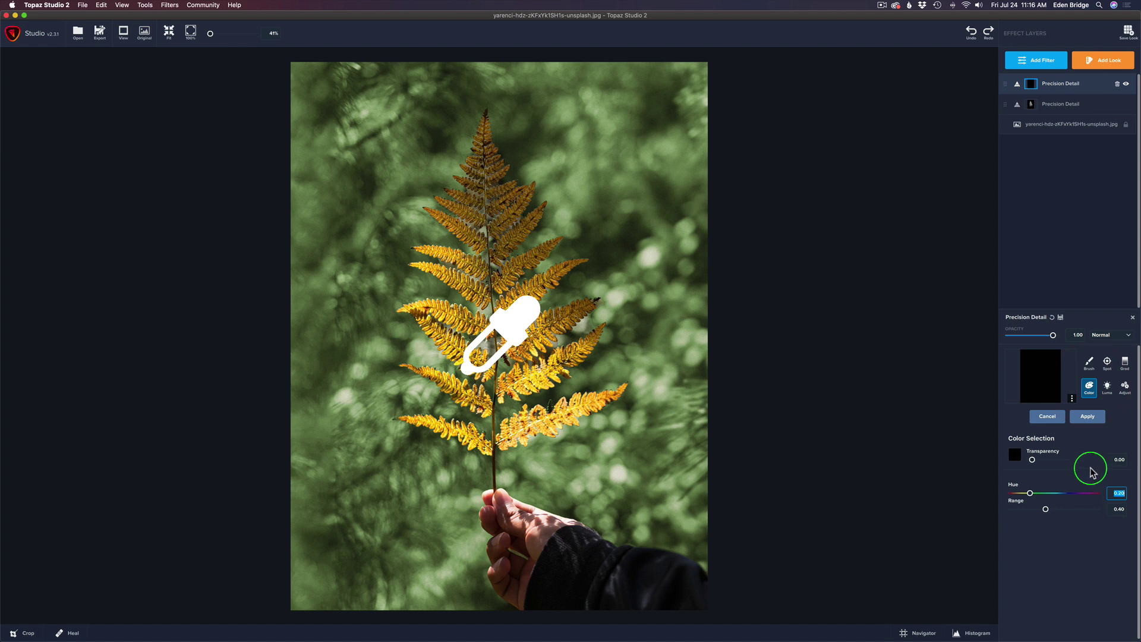
left_click_drag(1032, 459, 1131, 459)
left_click(1046, 509)
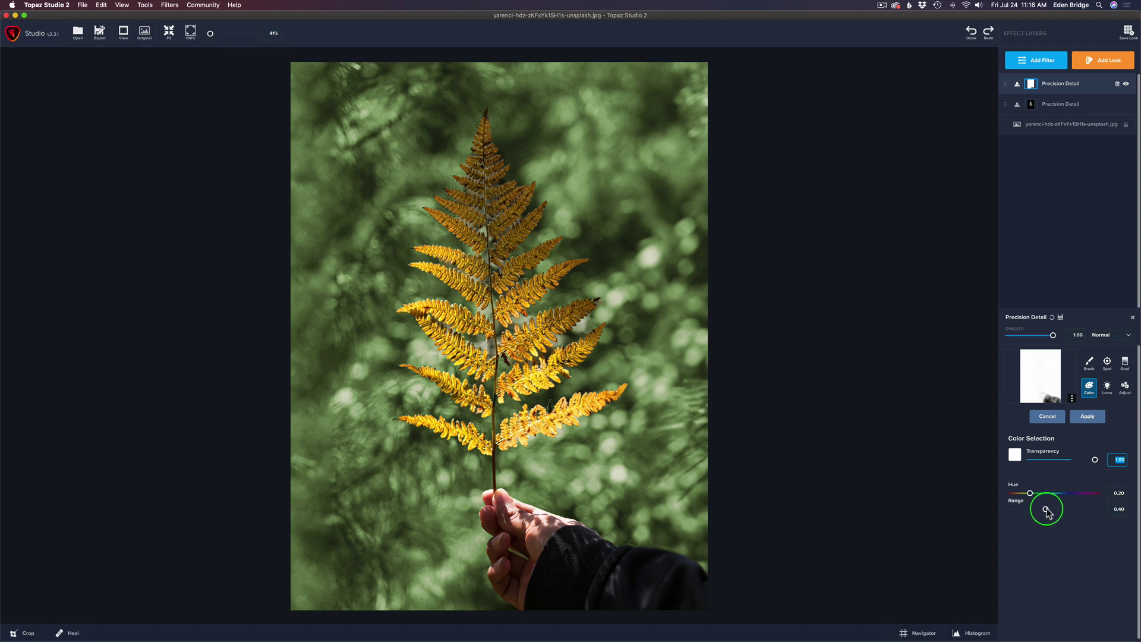
left_click_drag(1046, 509, 993, 509)
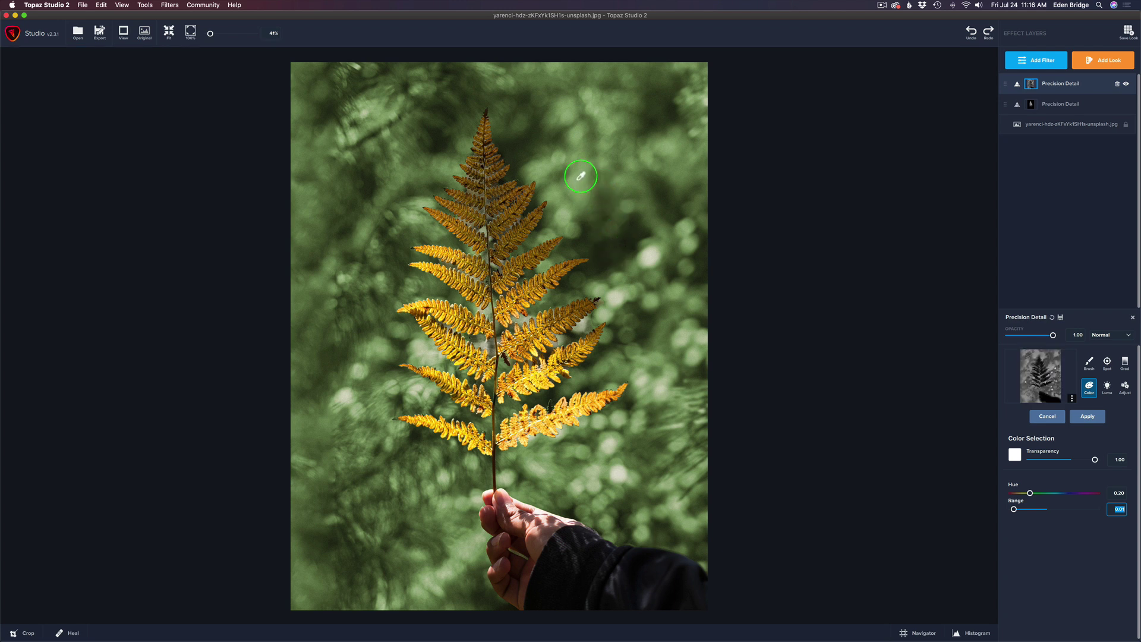
left_click(580, 176)
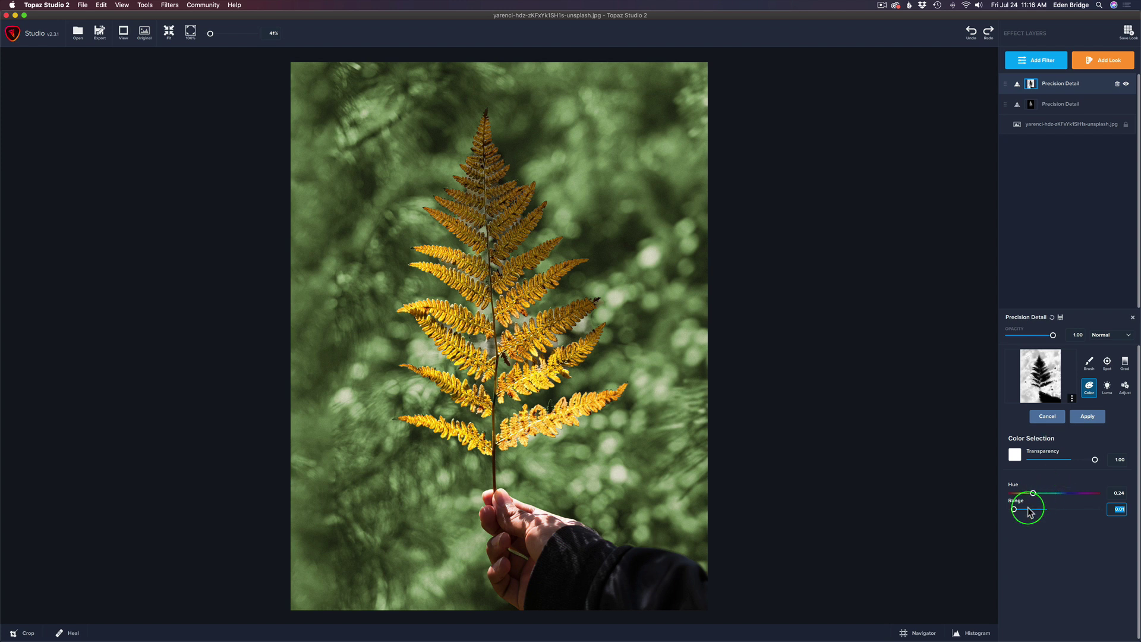
left_click_drag(1015, 509, 1016, 511)
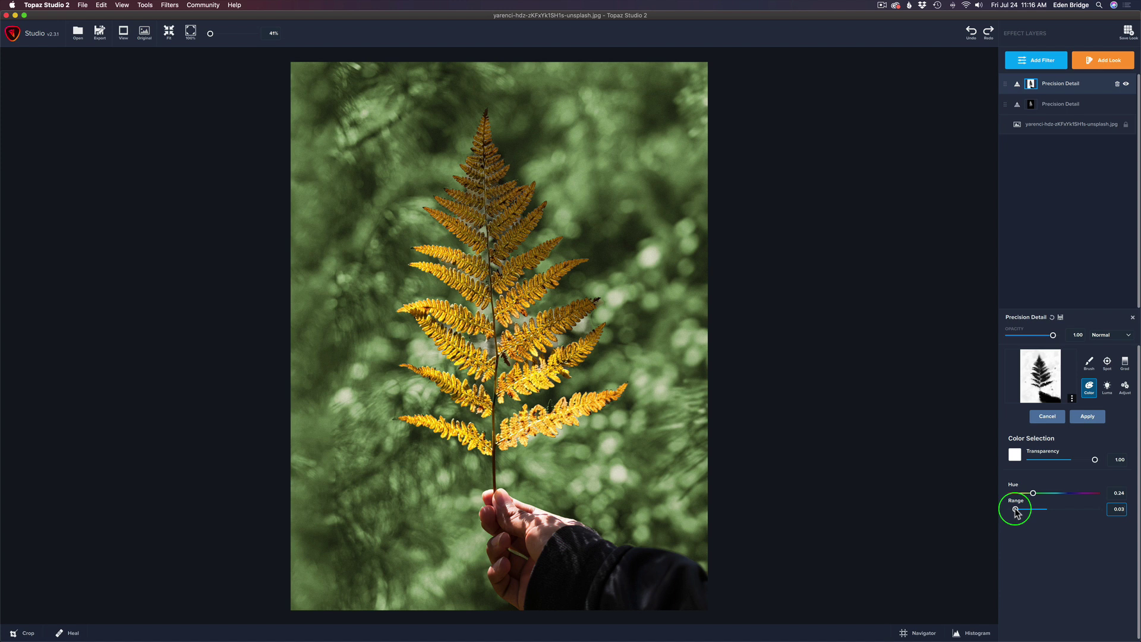
left_click_drag(1015, 510, 1016, 511)
left_click(1016, 511)
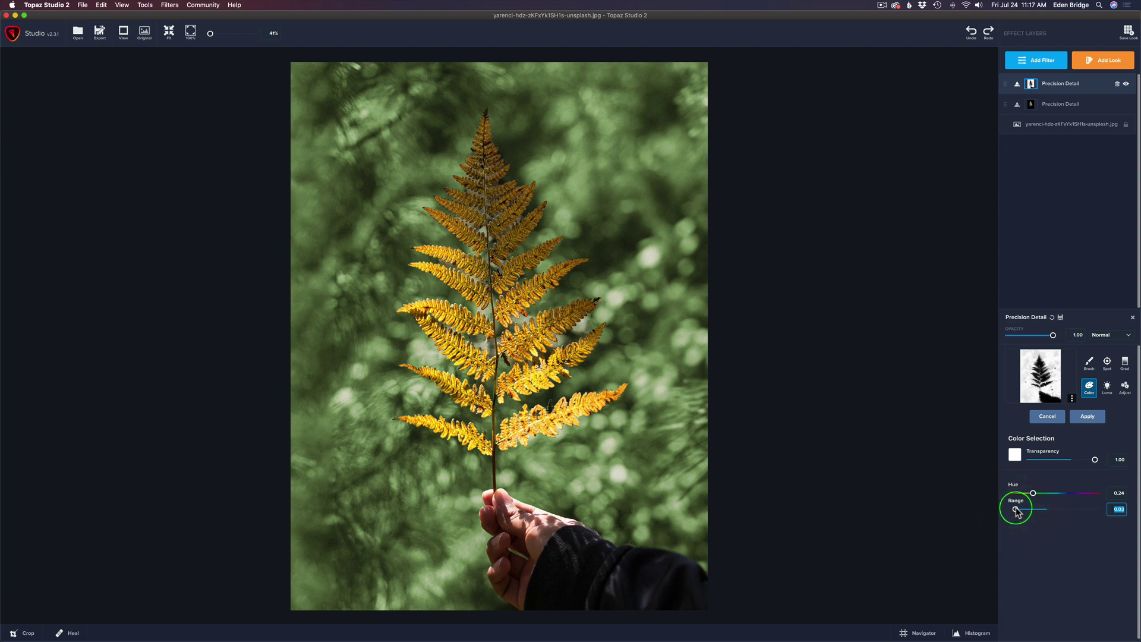
left_click(1086, 425)
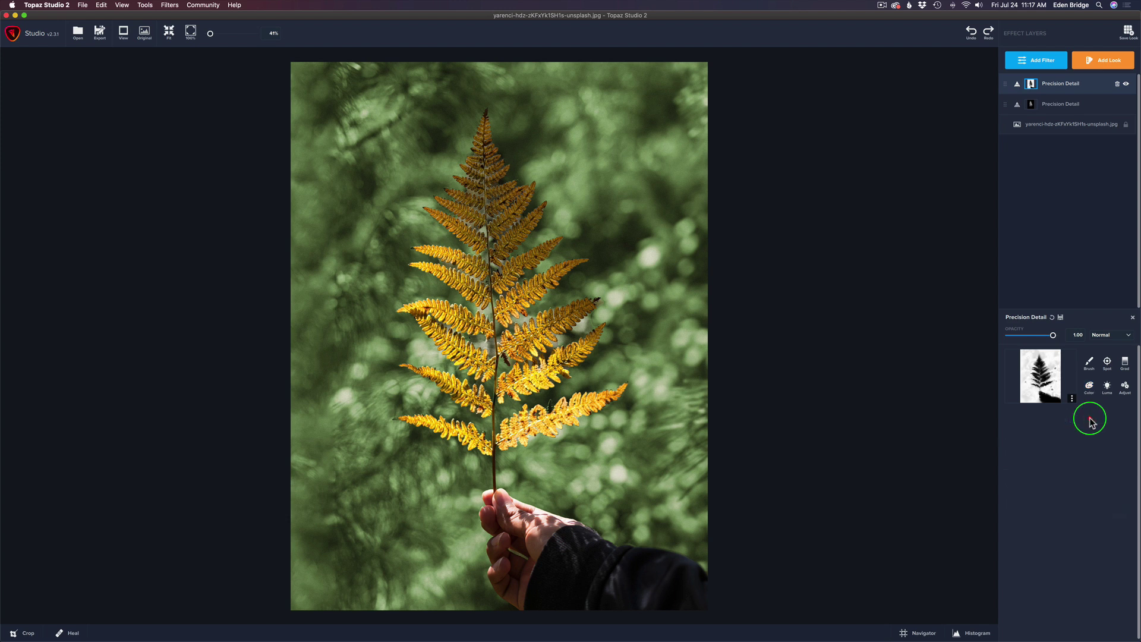
Lower the background layer's Overall Large Detail to -0.71
left_click(1072, 88)
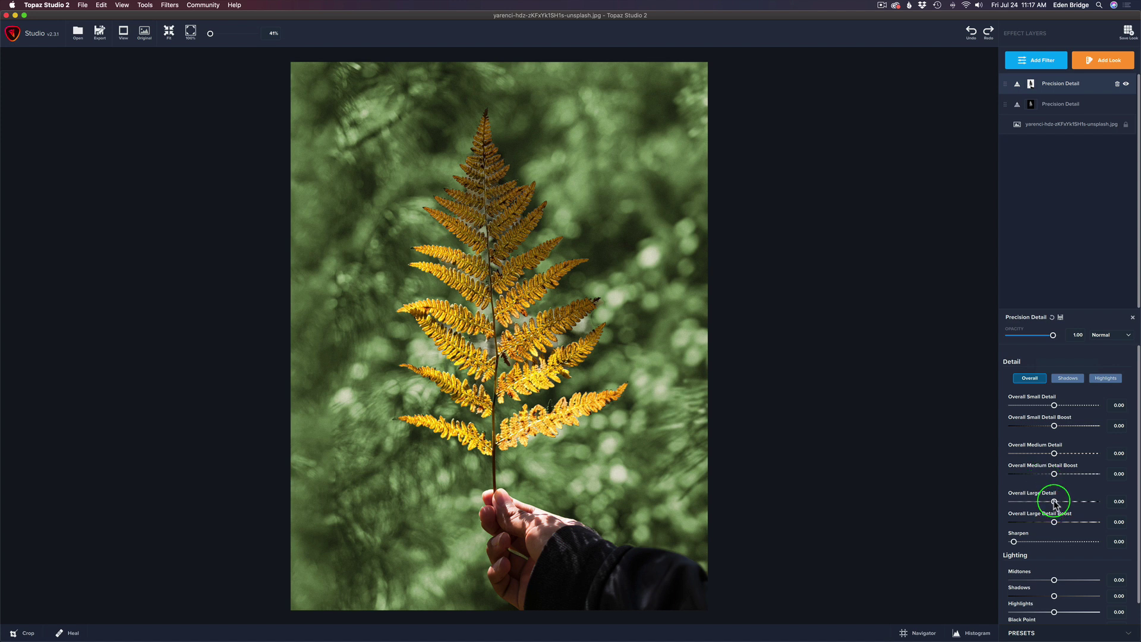
left_click_drag(1050, 502, 1011, 500)
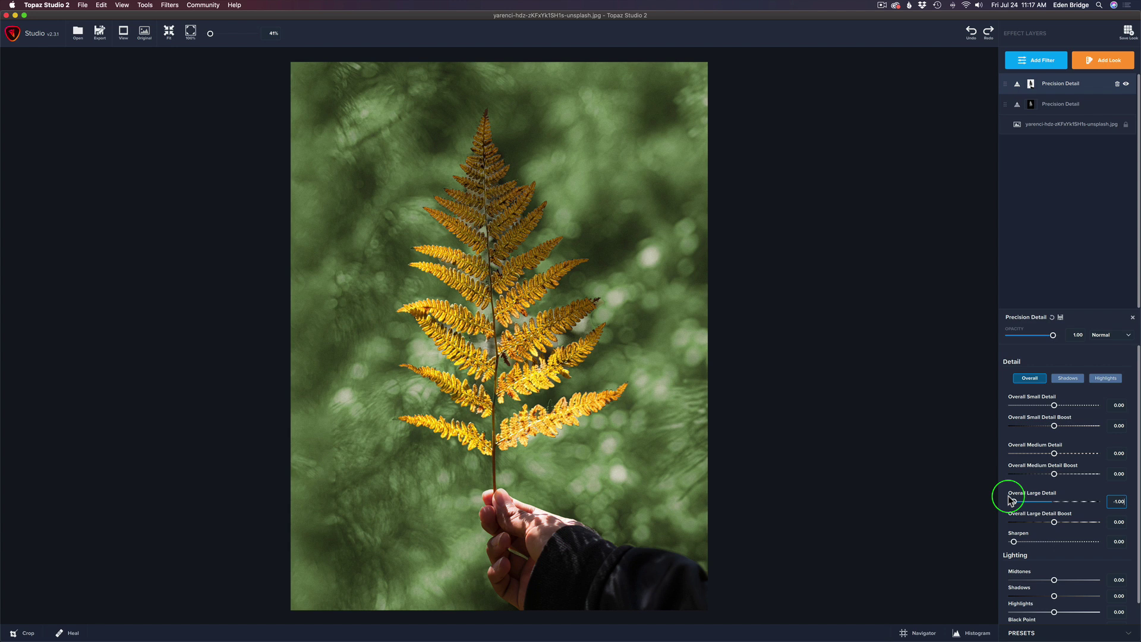
left_click_drag(1011, 501, 1027, 501)
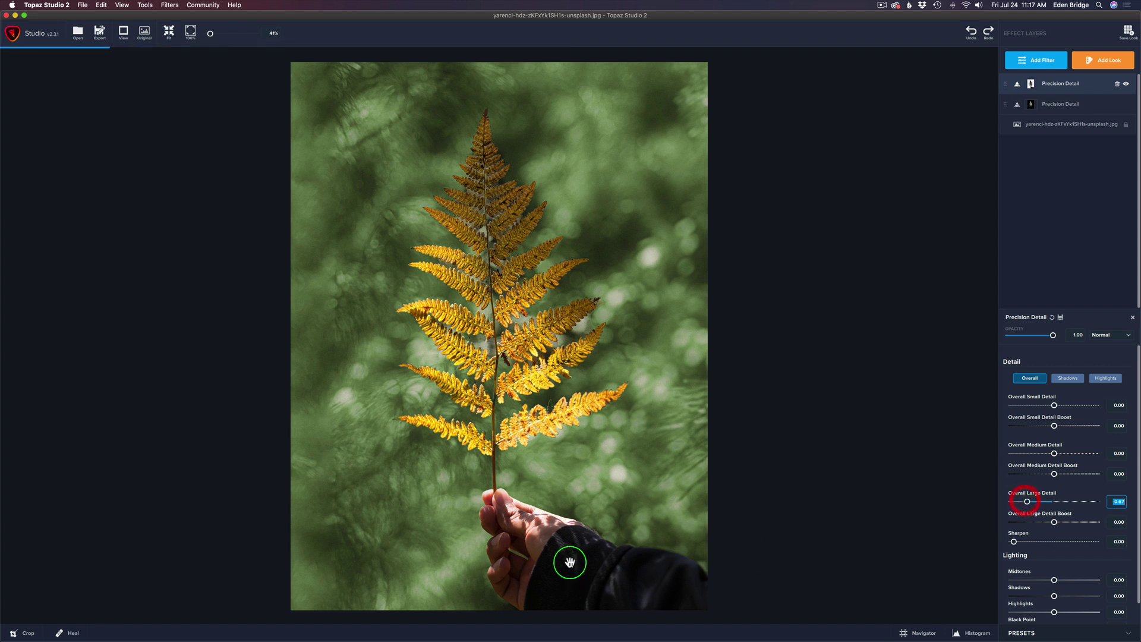
left_click_drag(566, 560, 537, 537)
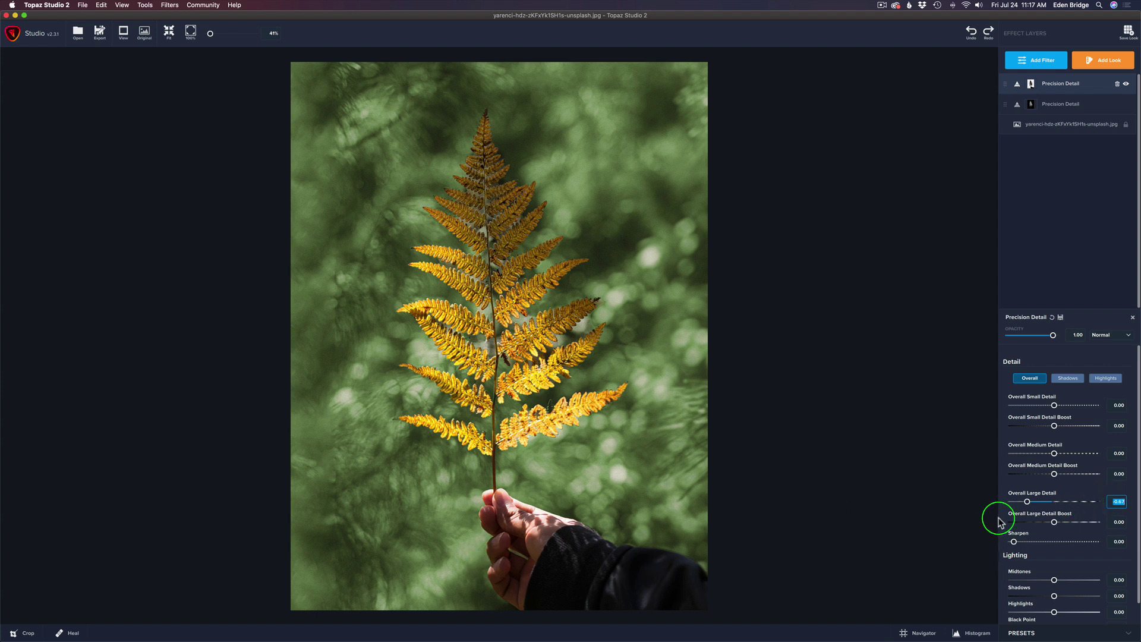
left_click(1026, 502)
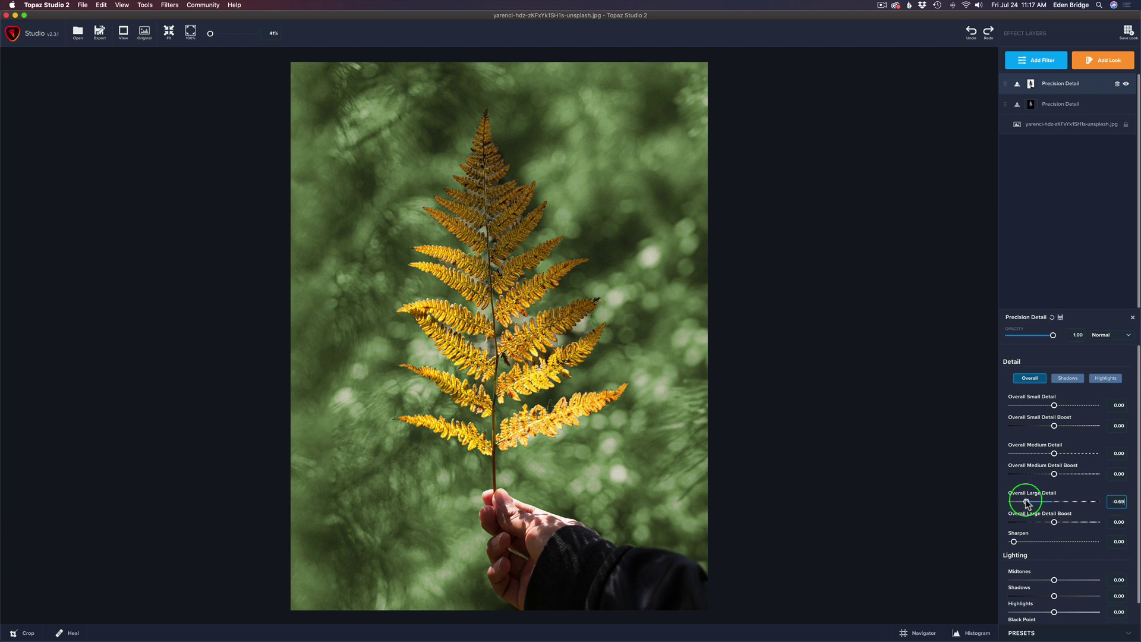
left_click_drag(1026, 502, 1024, 502)
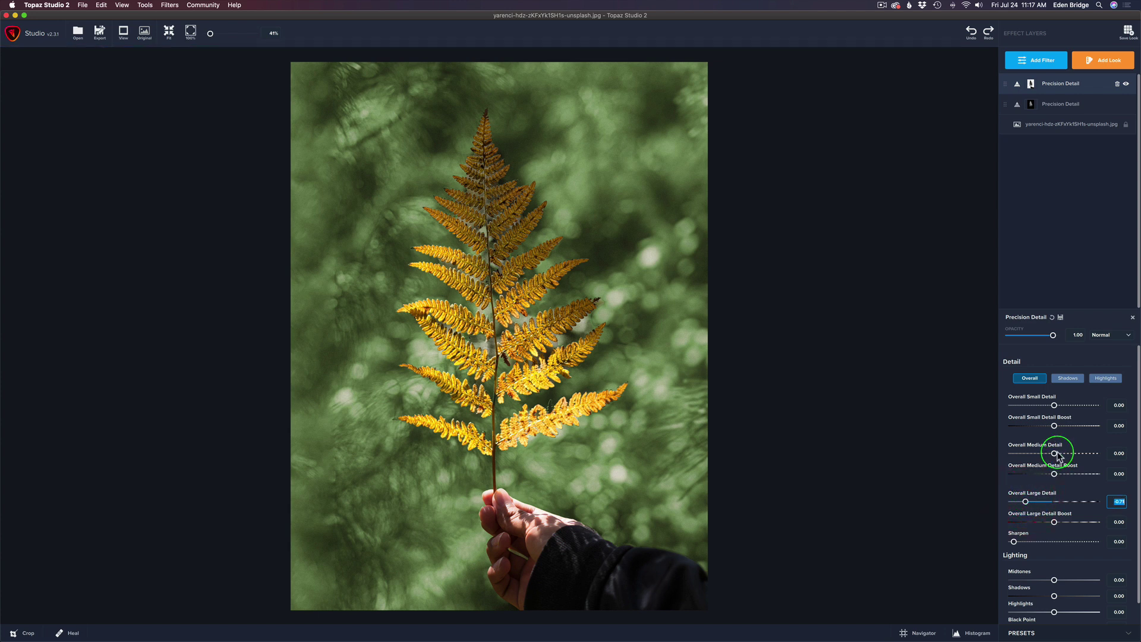
Set the background layer's Overall Medium Detail to -0.52 and Overall Small Detail to -0.33, and compare the edit with the original image
left_click_drag(1055, 454, 1032, 453)
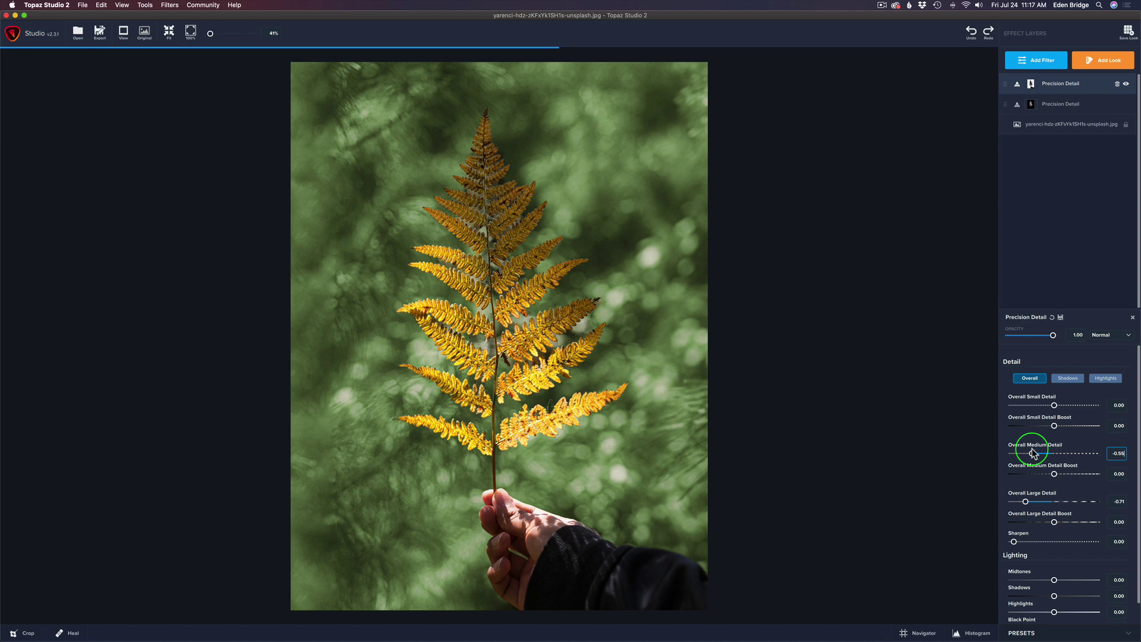
left_click_drag(1033, 454, 1041, 408)
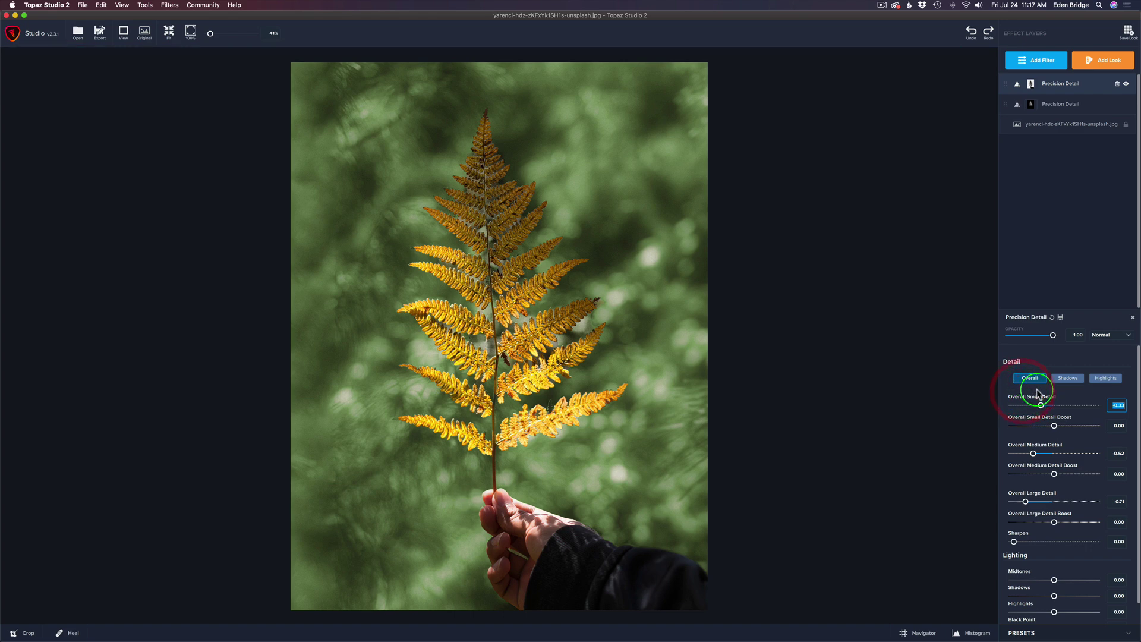
left_click(896, 328)
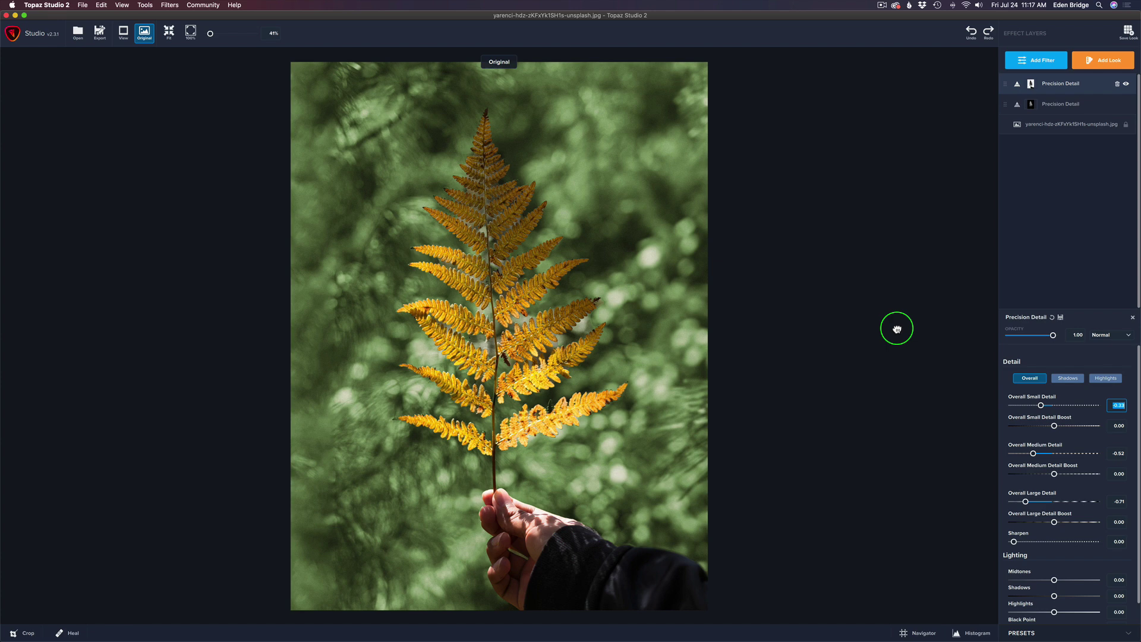
left_click_drag(897, 328, 896, 328)
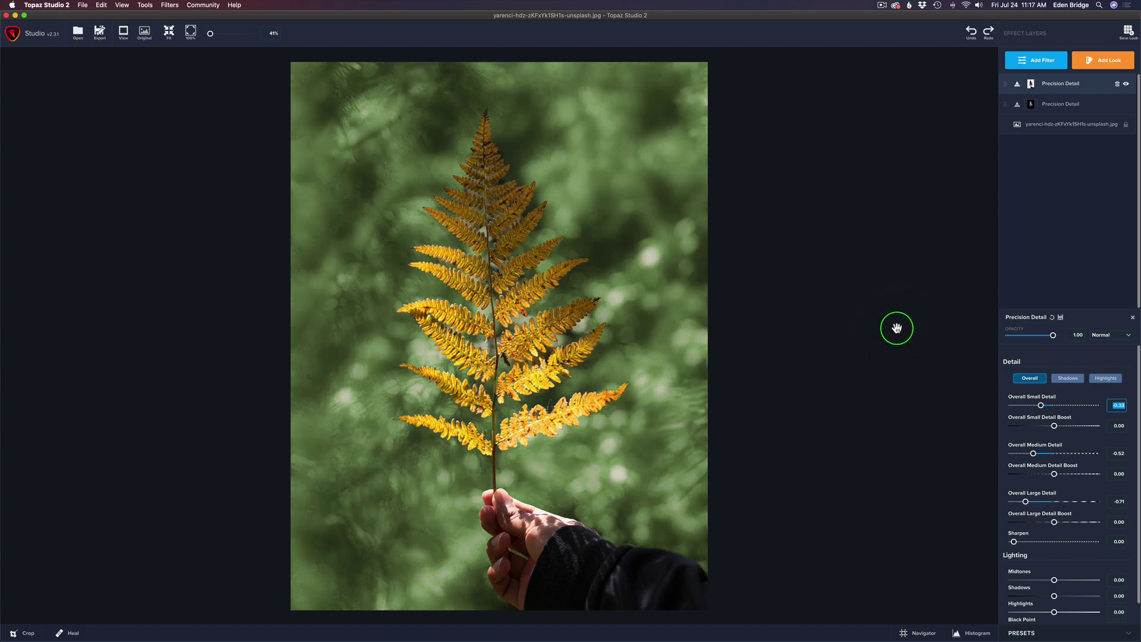